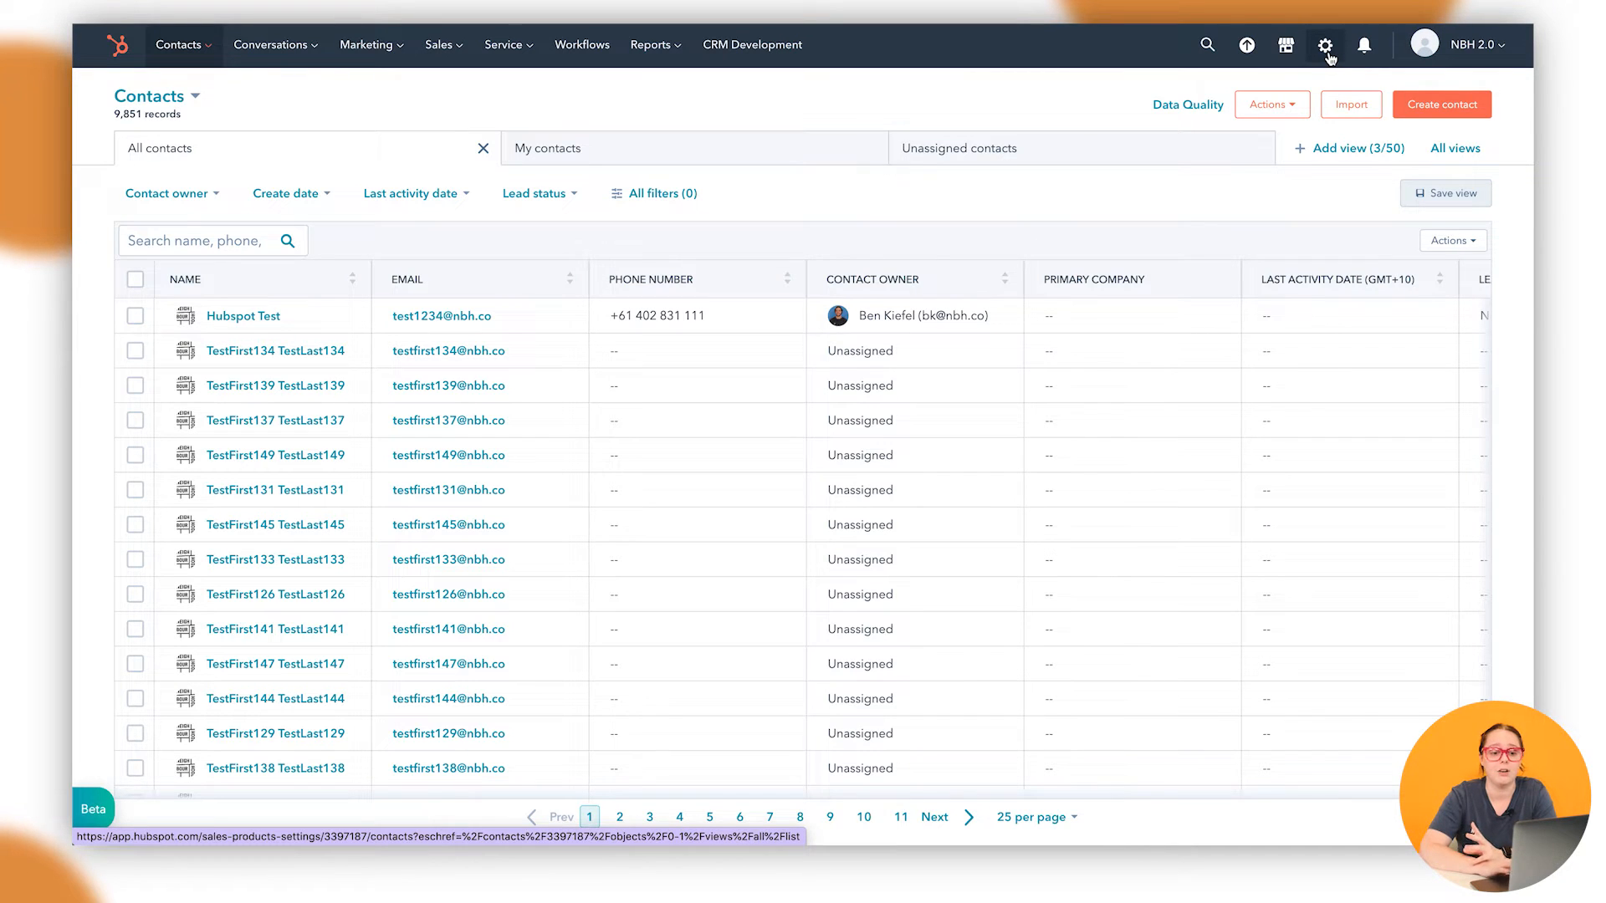
Go to Settings > Users & Teams and view the Seats tab with trial seat allocations
click(1329, 56)
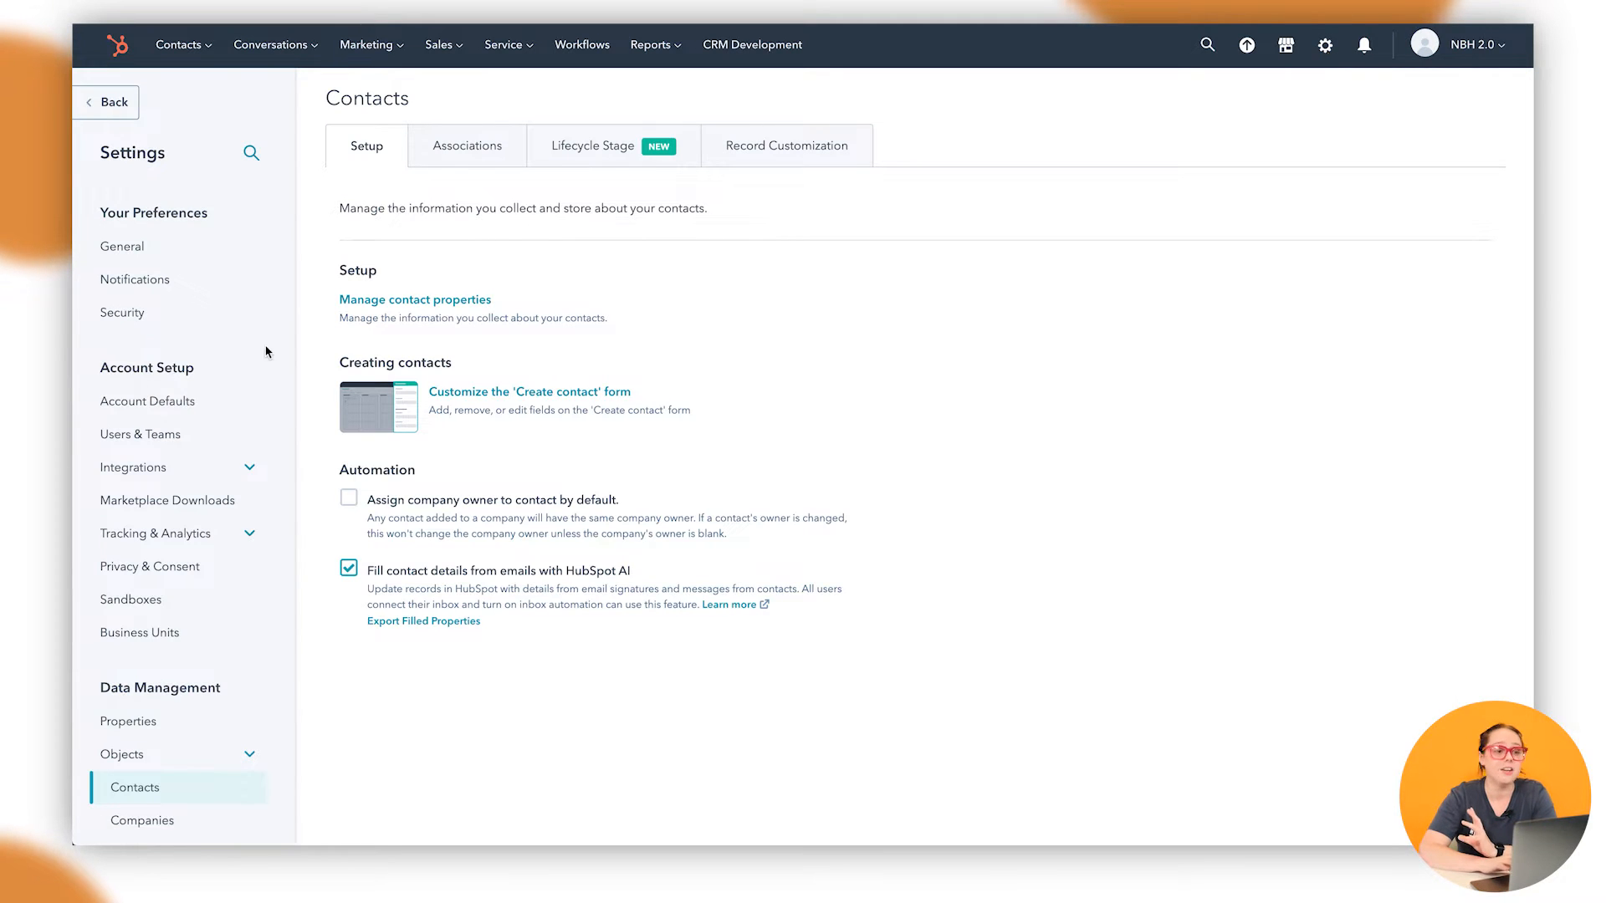
scroll(220, 455, down, 2)
scroll(221, 455, down, 3)
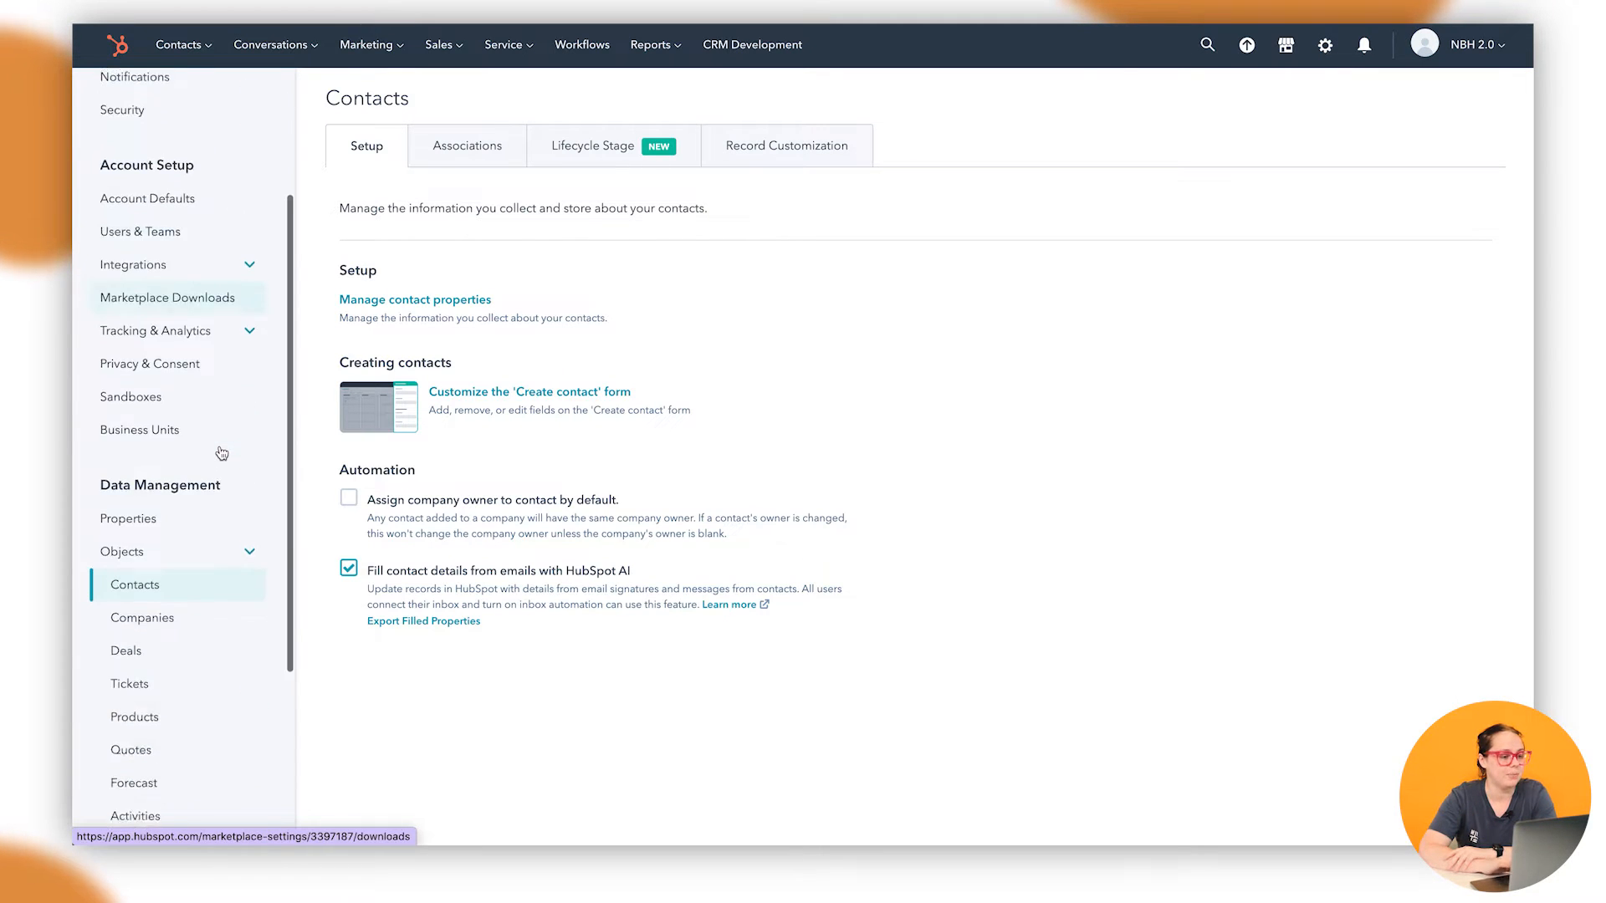
scroll(223, 452, up, 5)
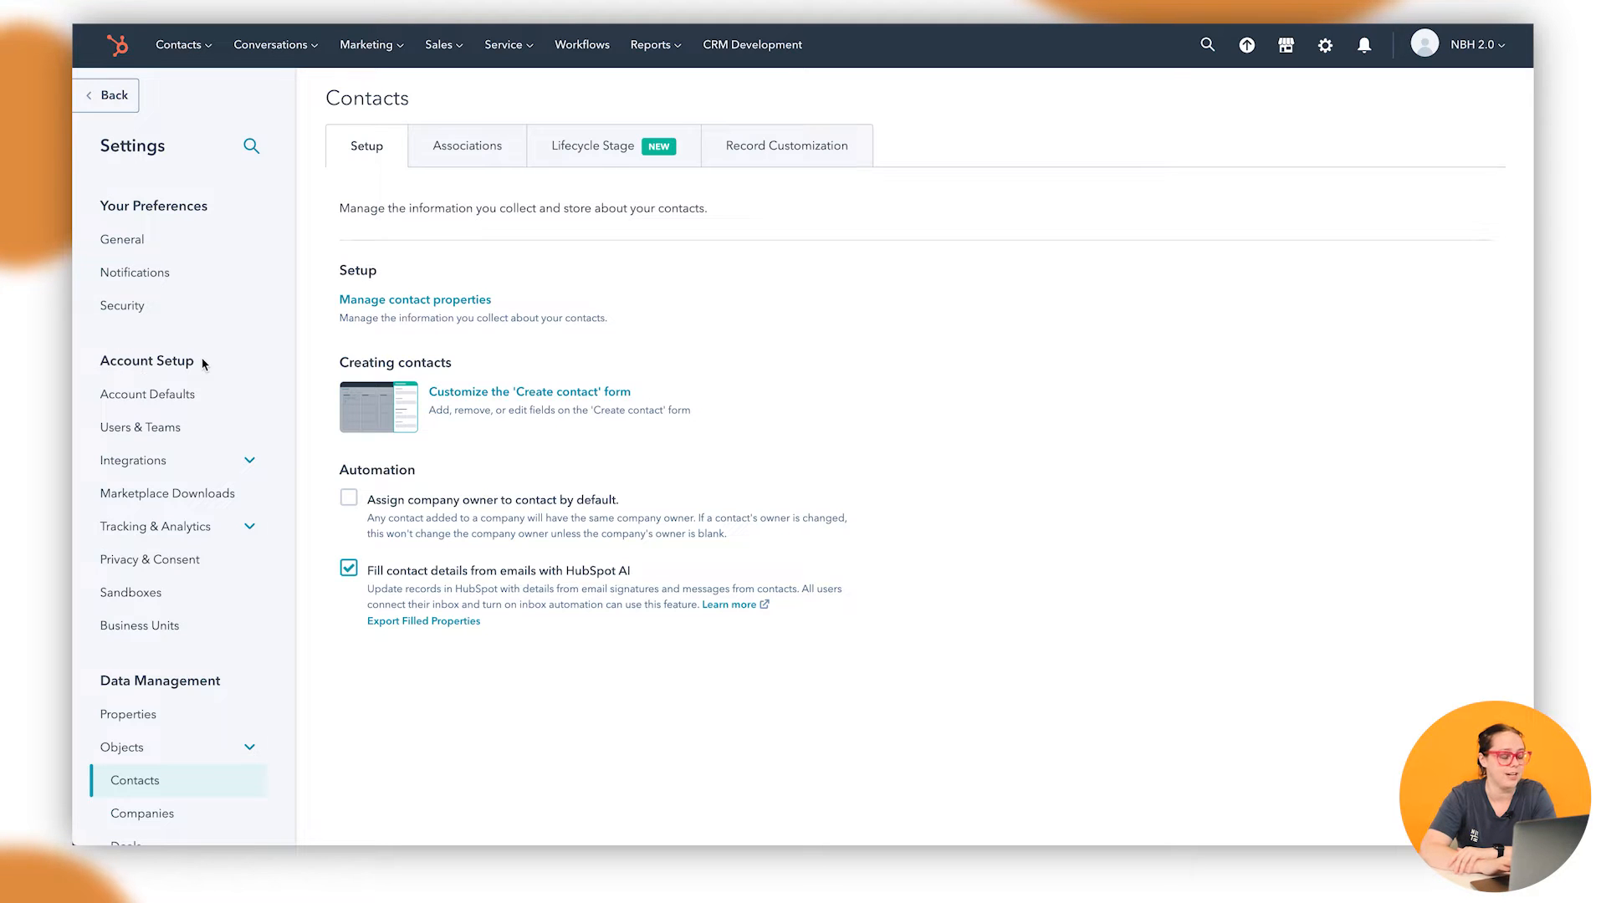
click(161, 429)
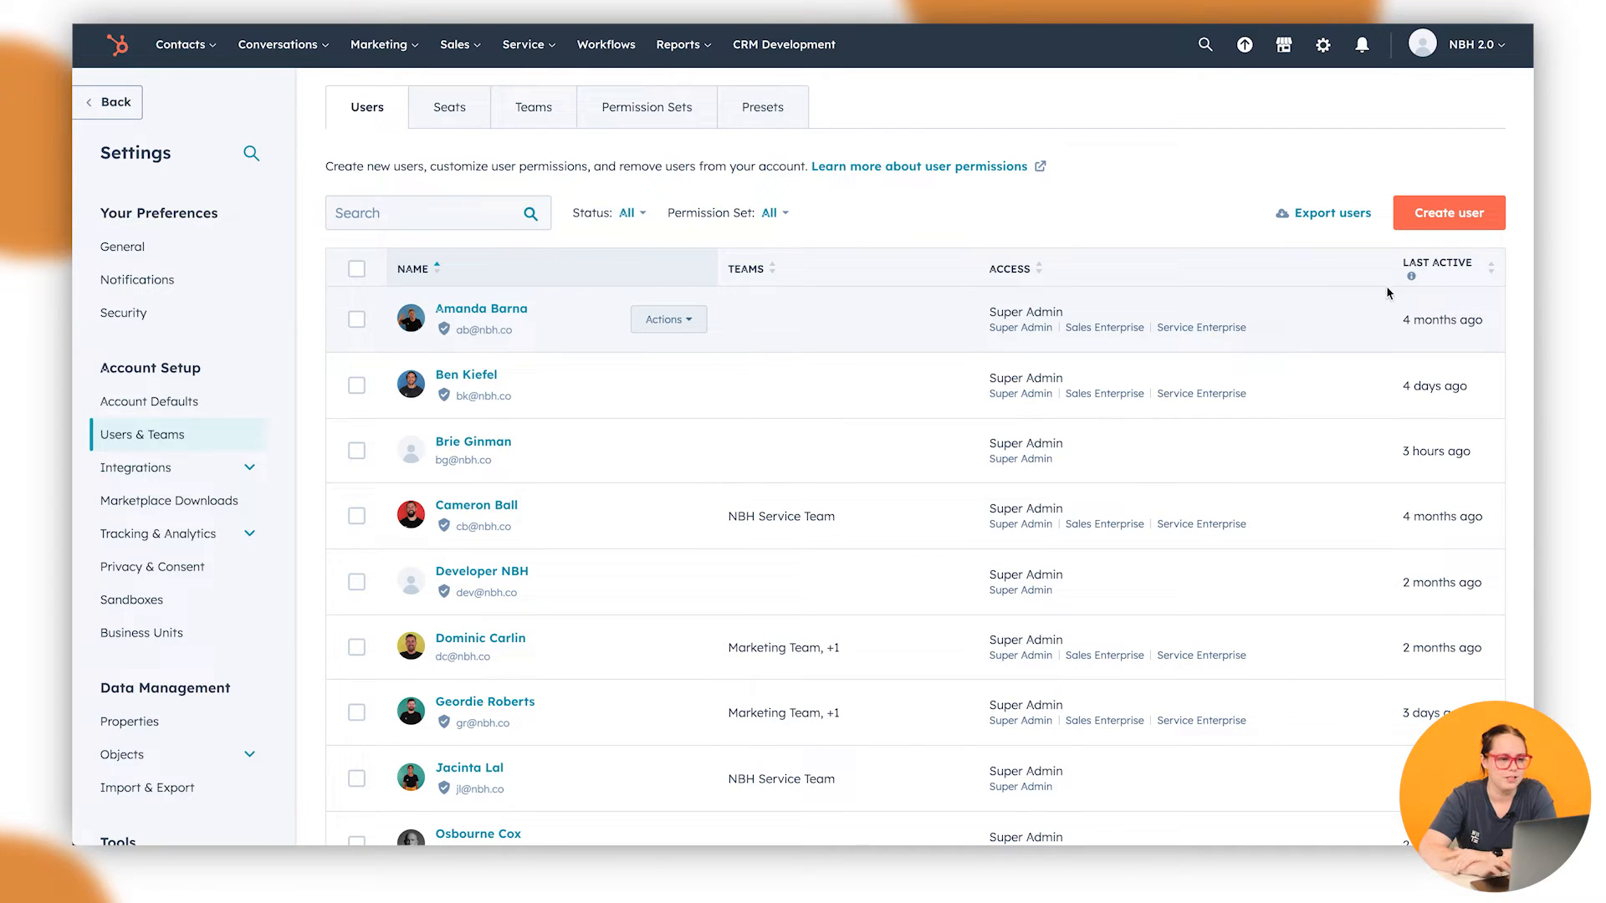
click(442, 122)
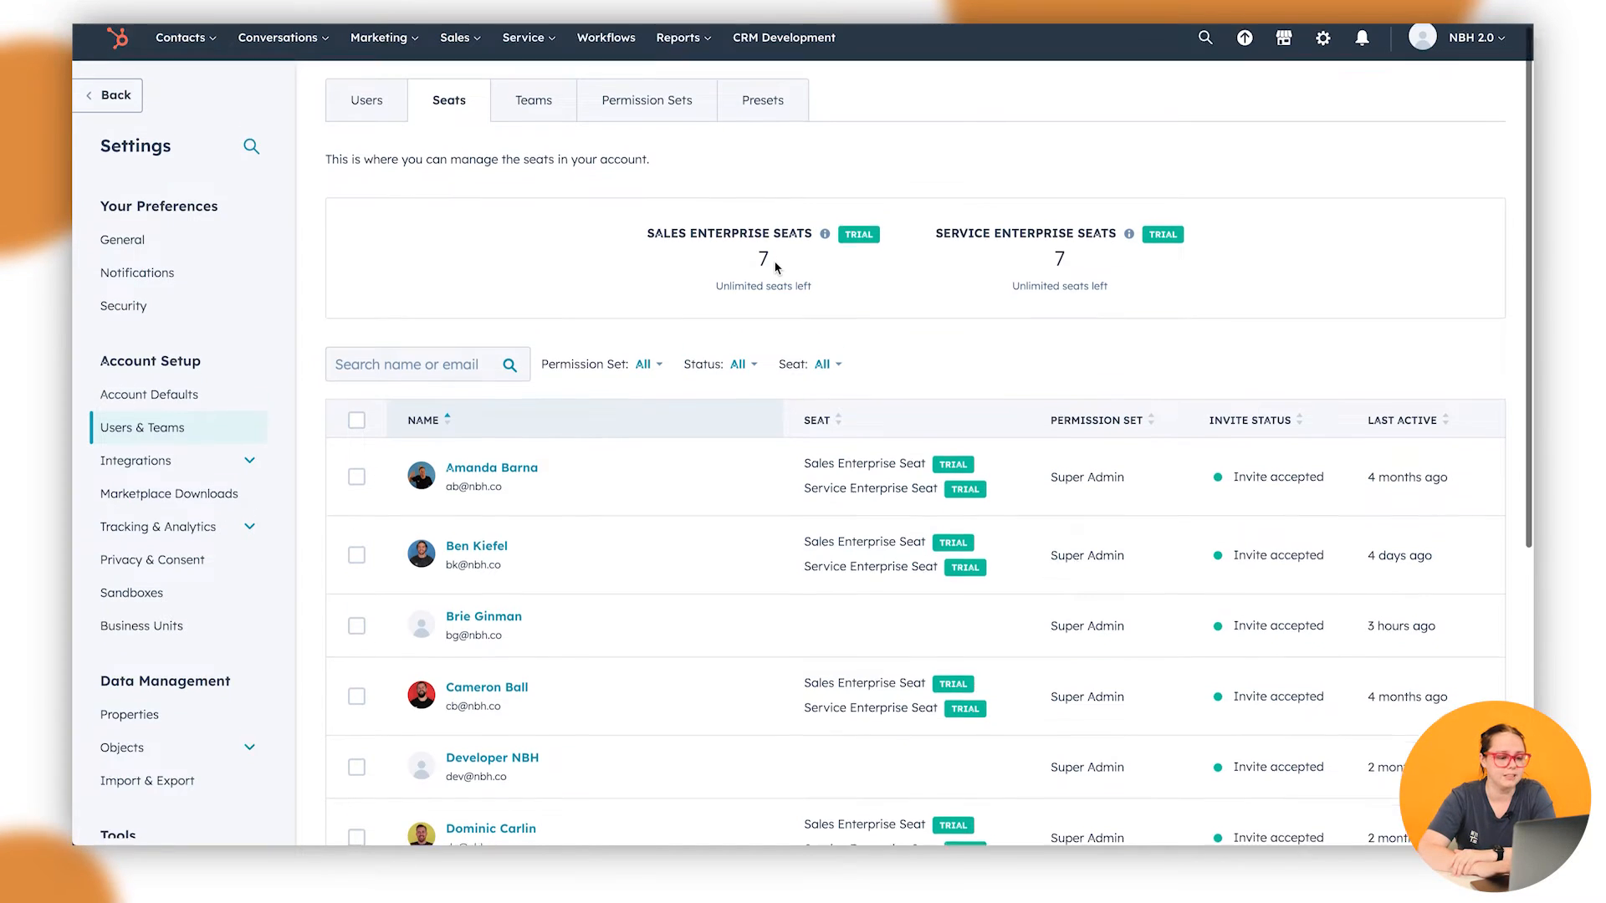
click(539, 118)
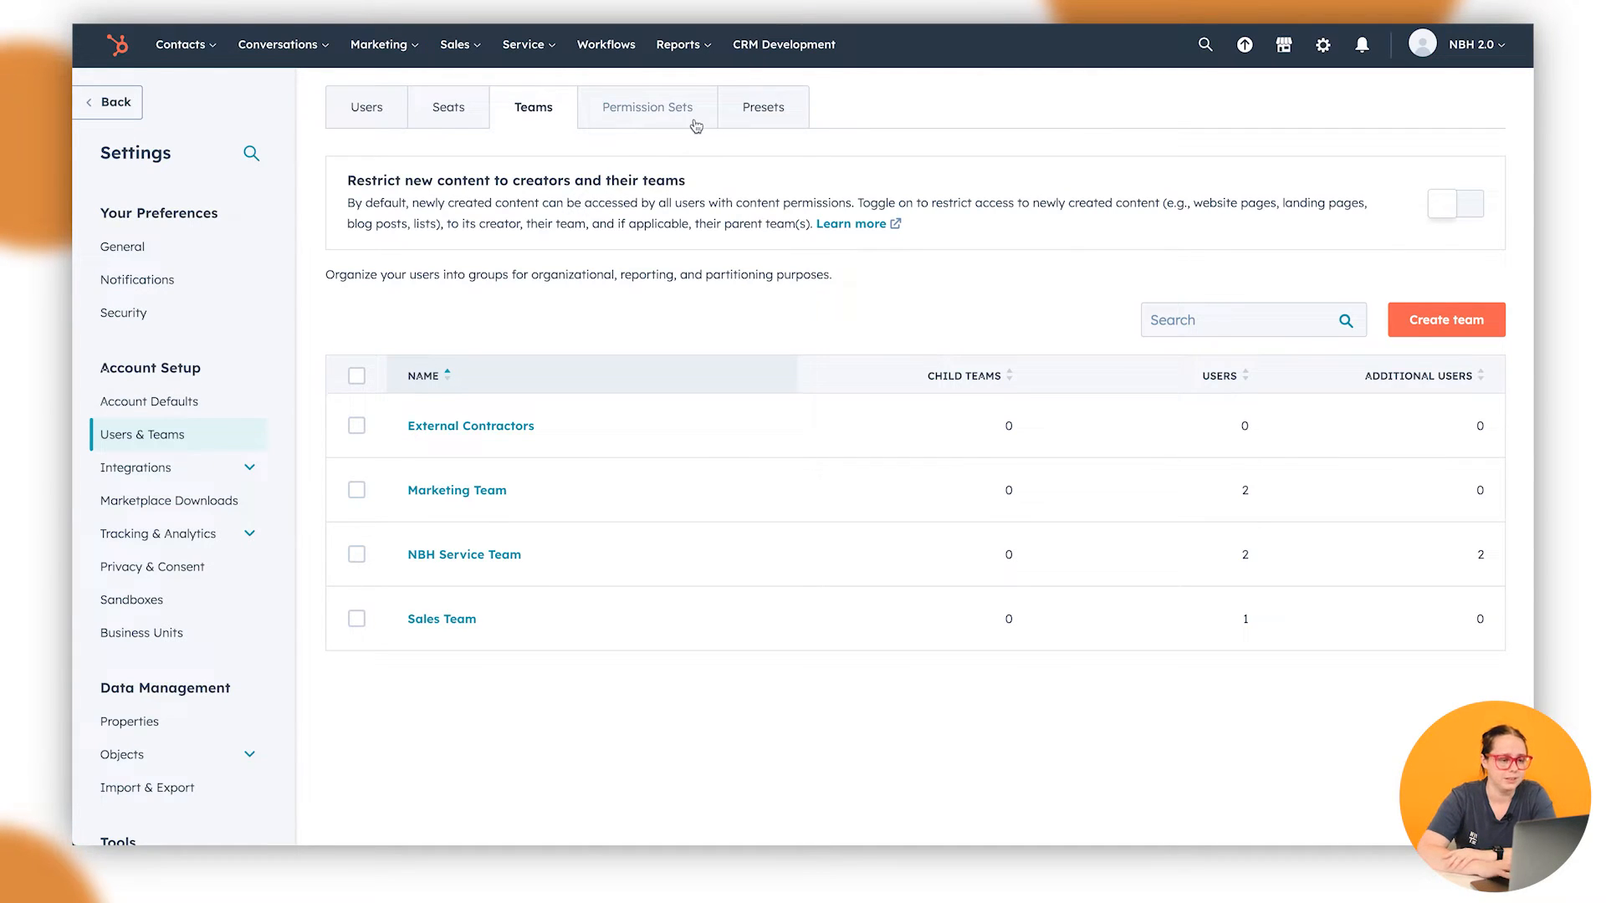
click(695, 120)
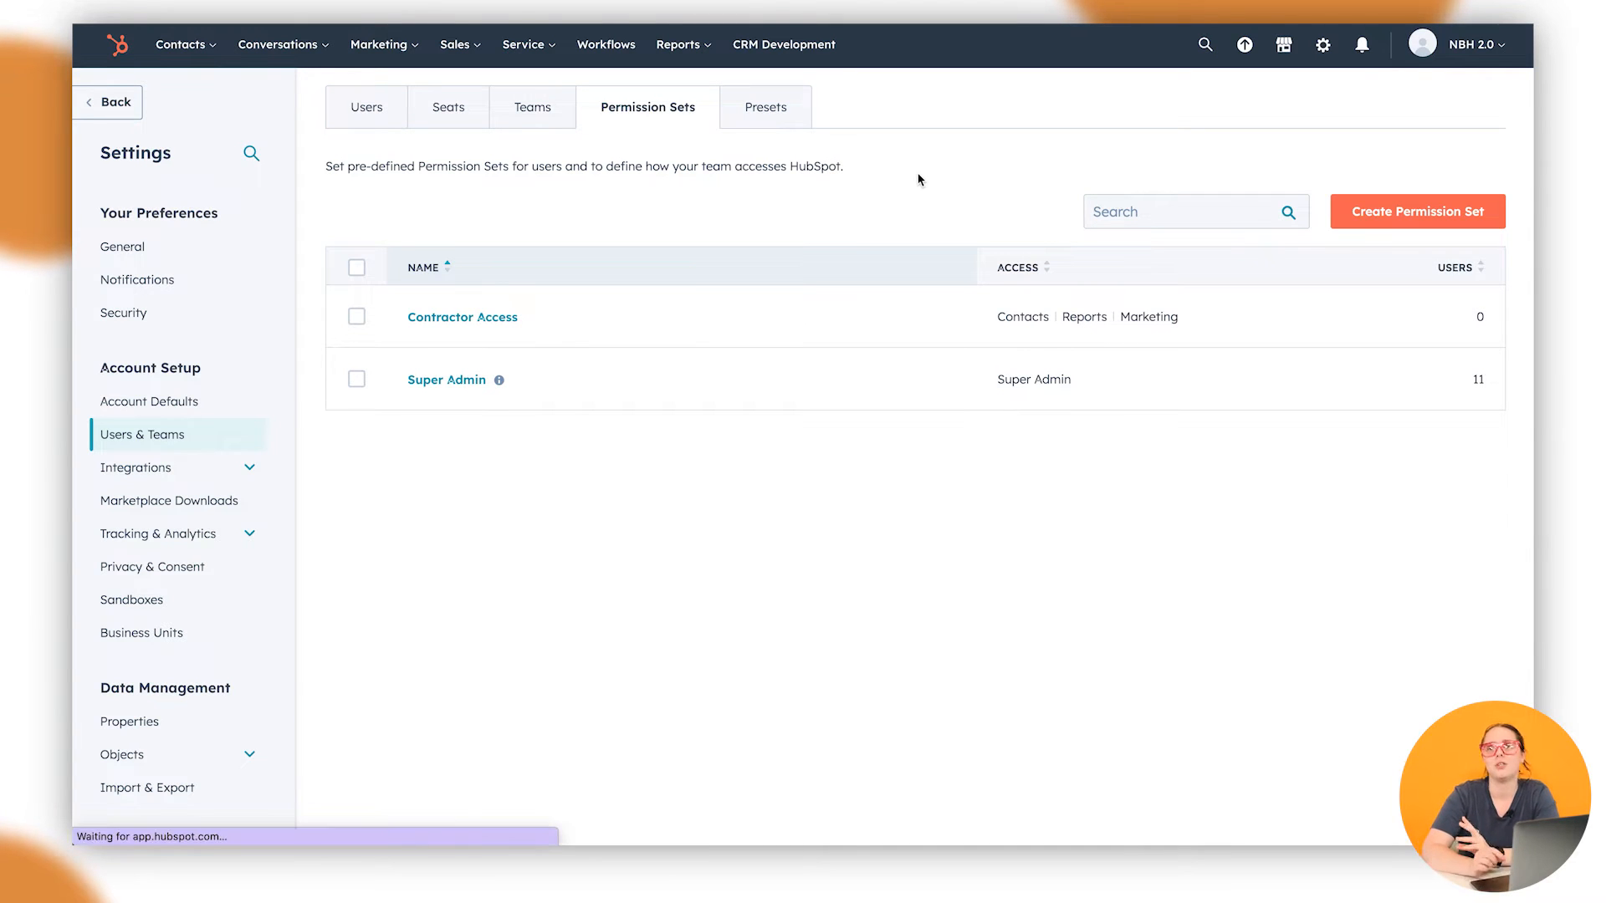
click(757, 108)
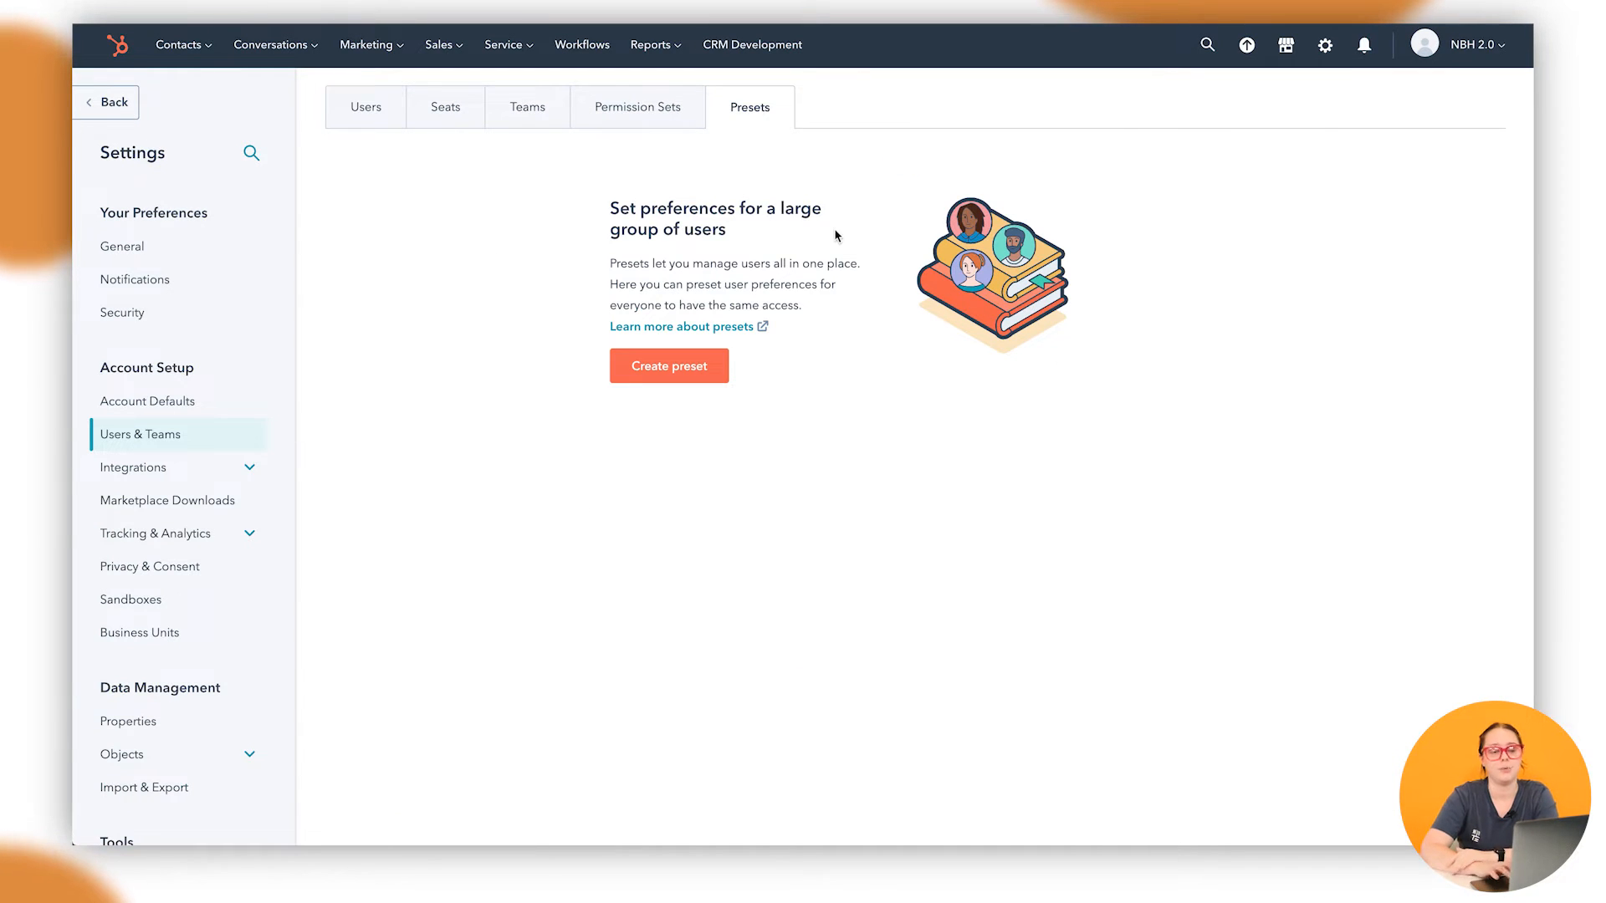
click(405, 111)
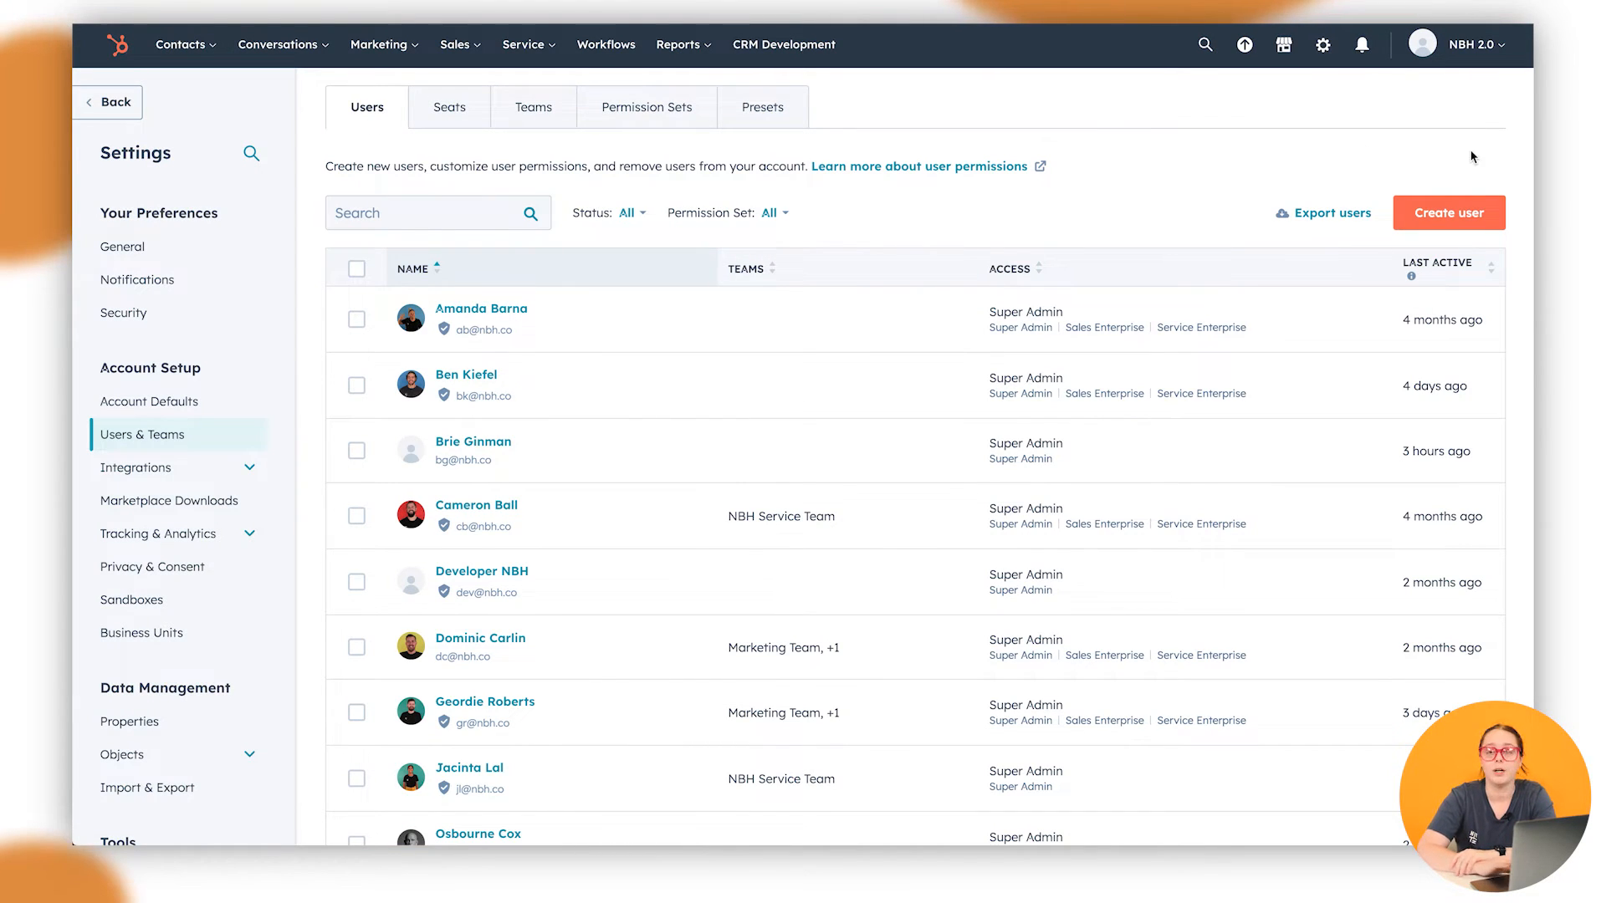
Start the Create user wizard and highlight its notes on adding multiple users
click(1473, 221)
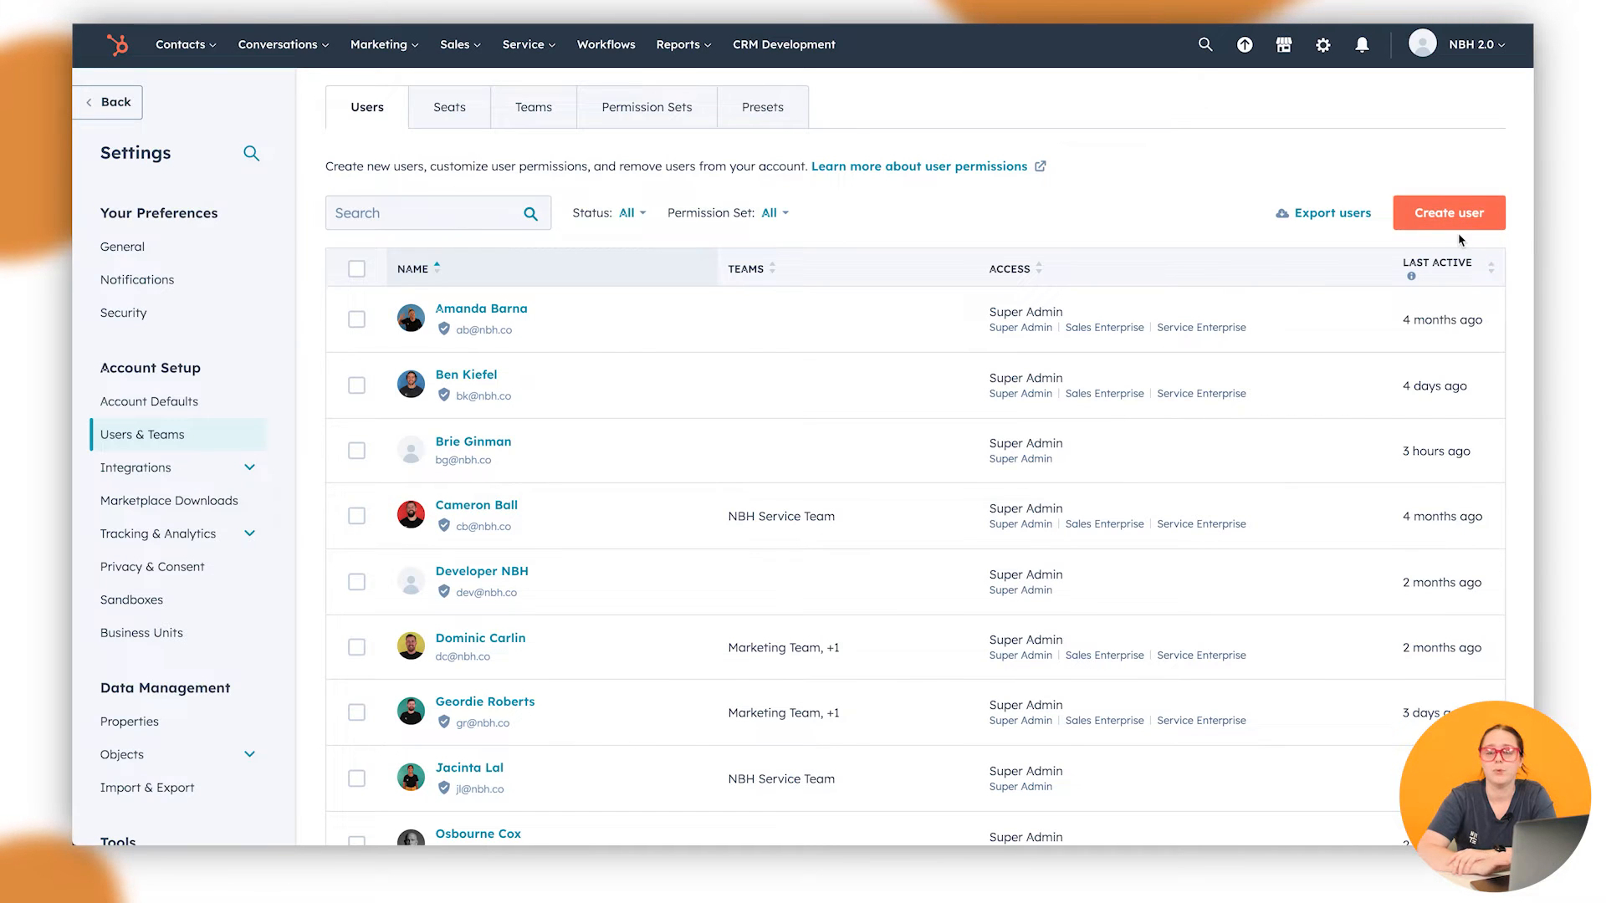
click(1456, 213)
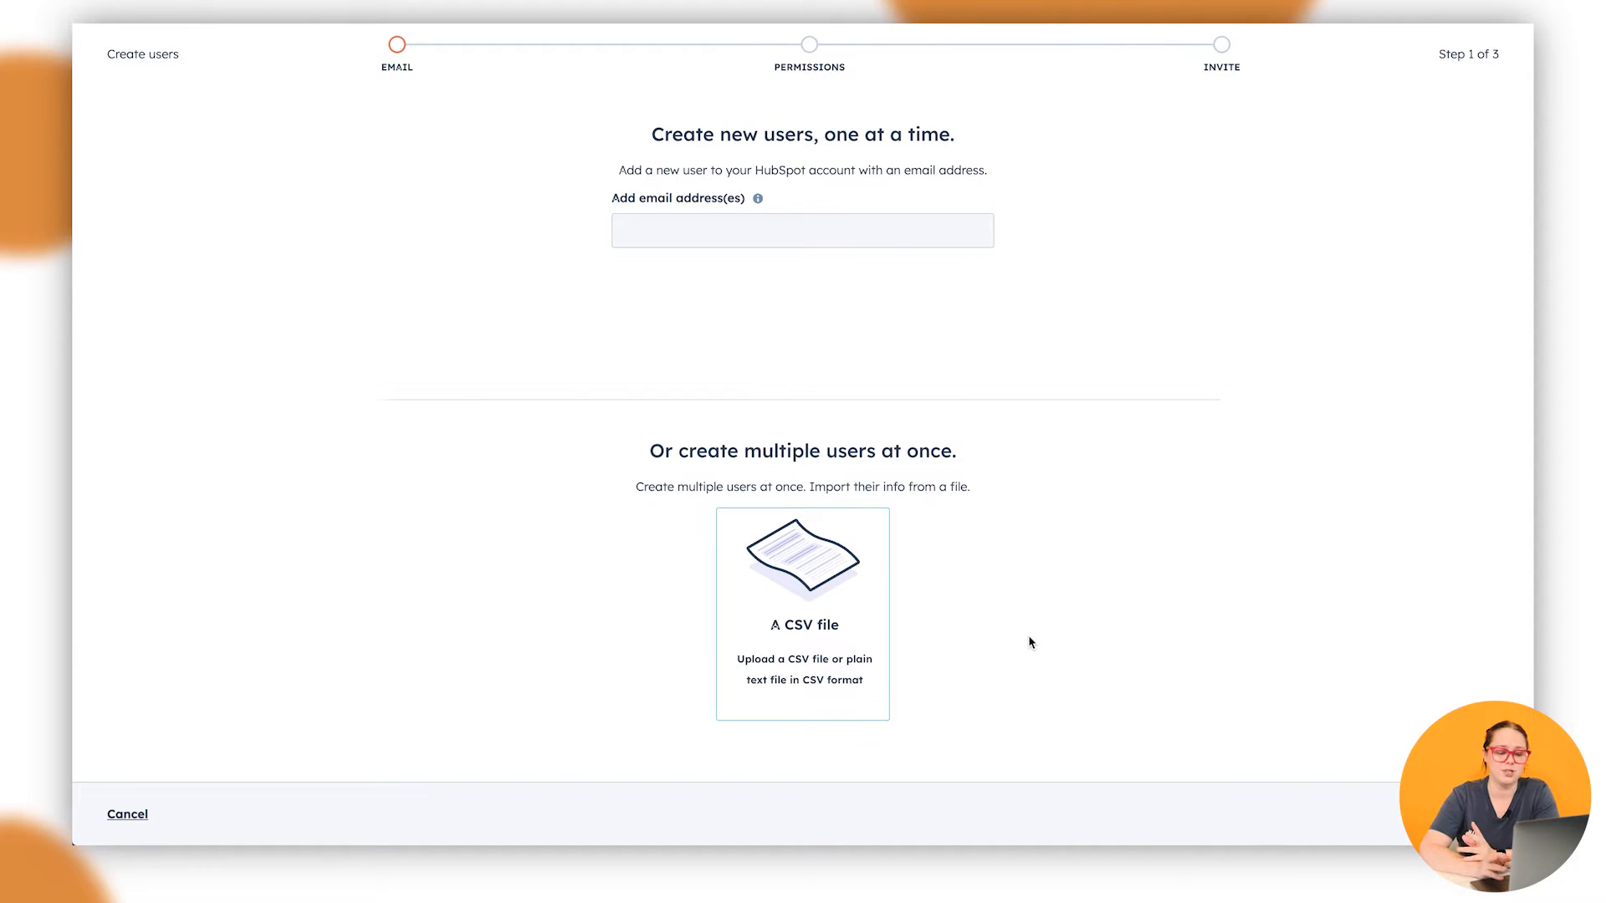
double_click(807, 454)
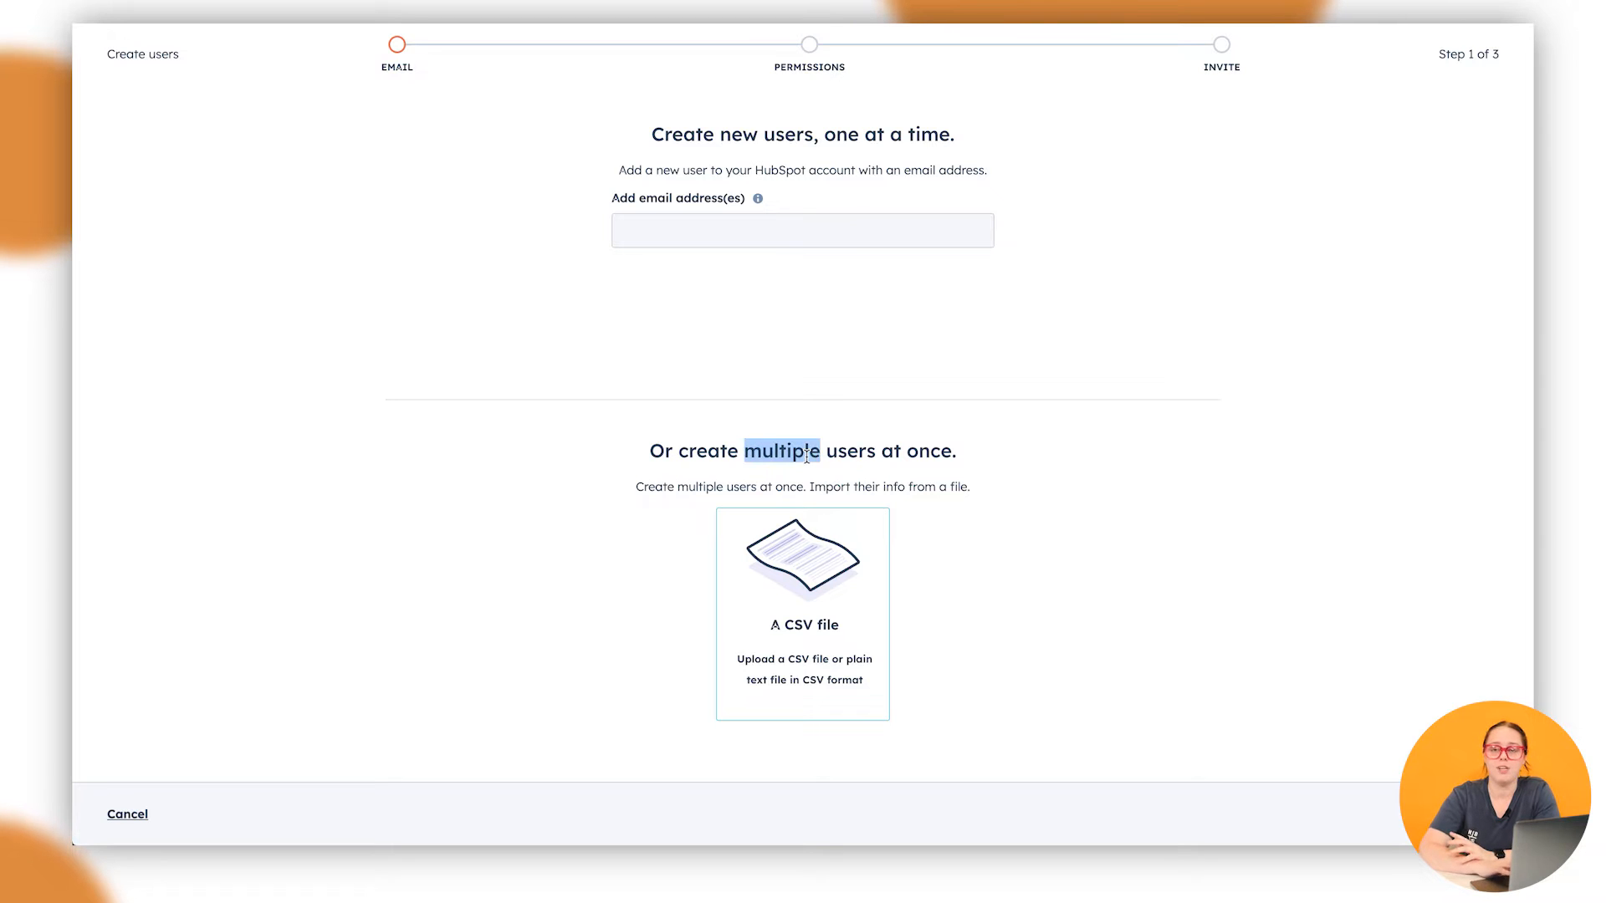
click(808, 454)
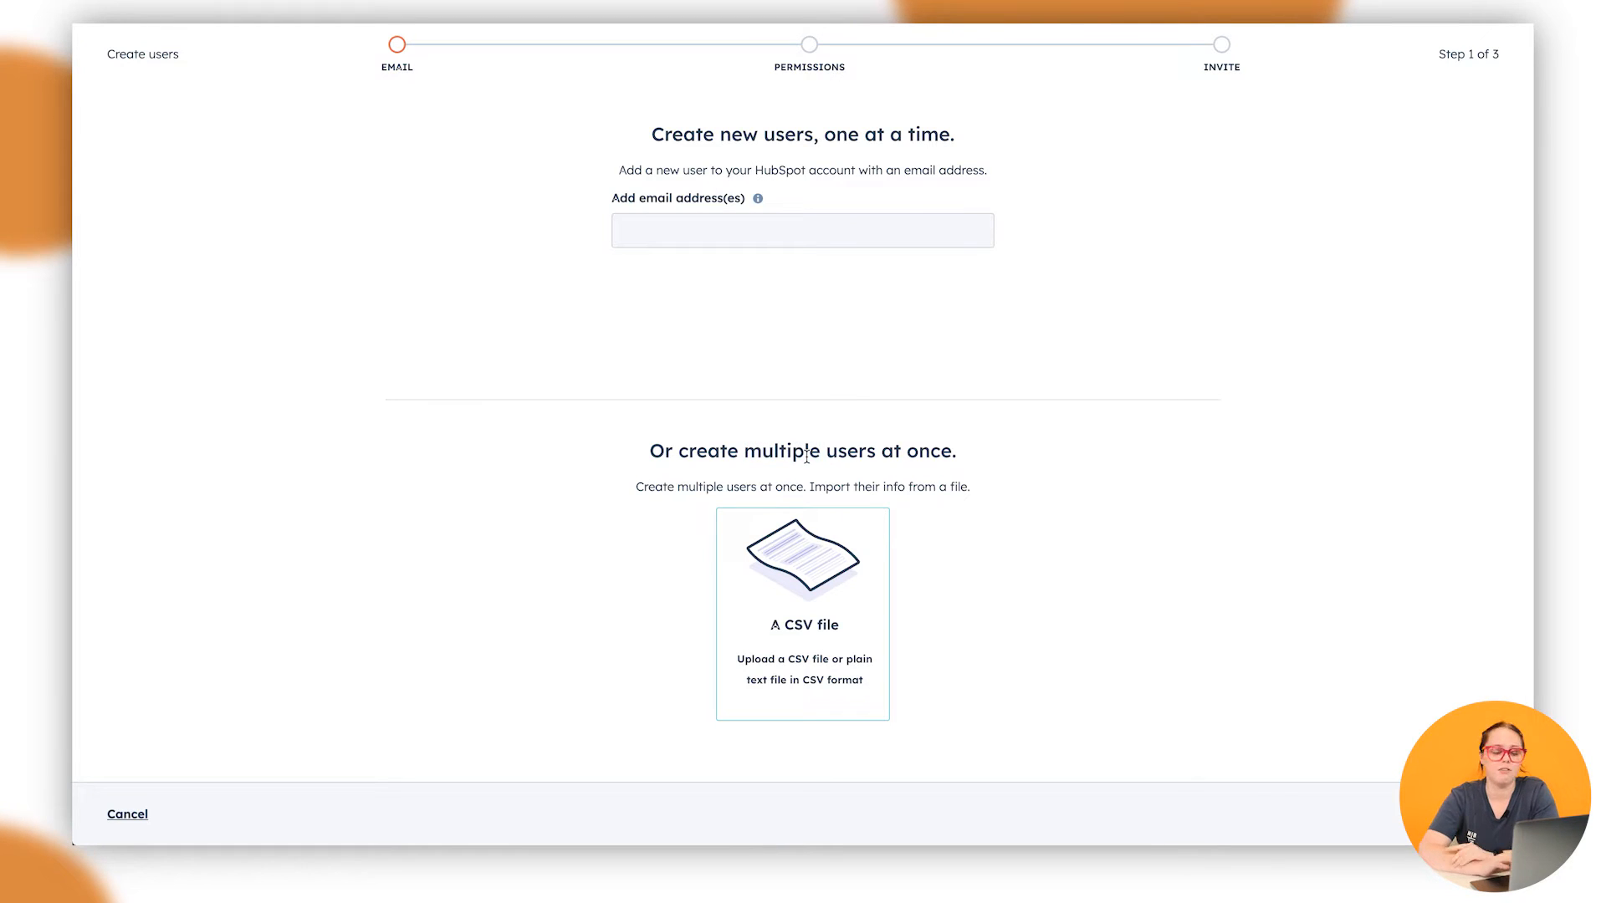
triple_click(945, 482)
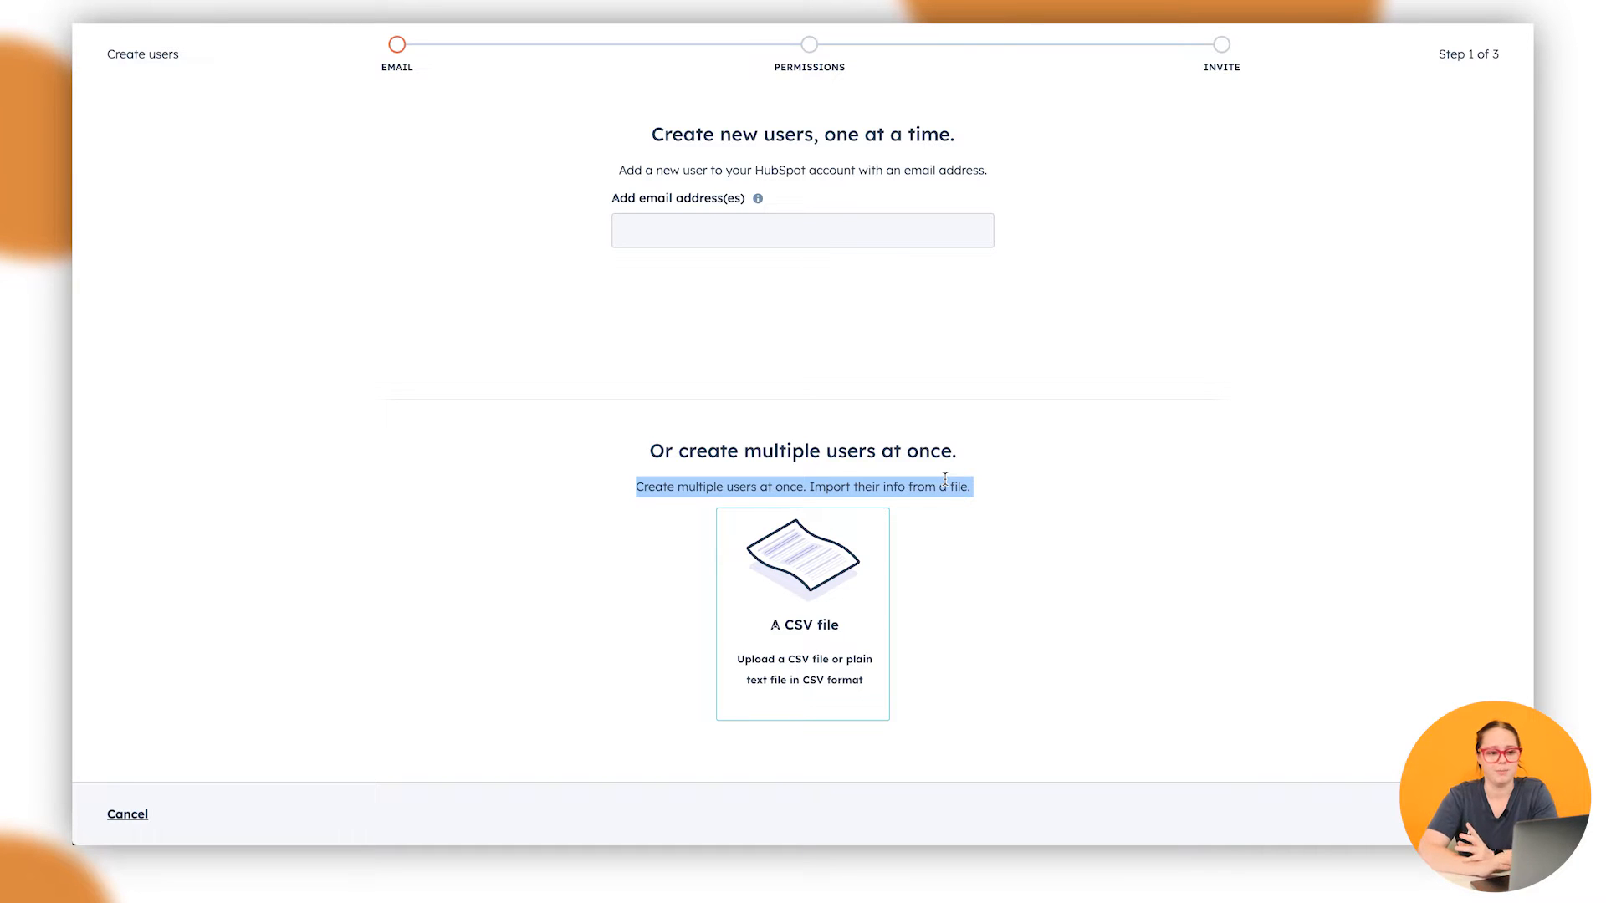
click(945, 481)
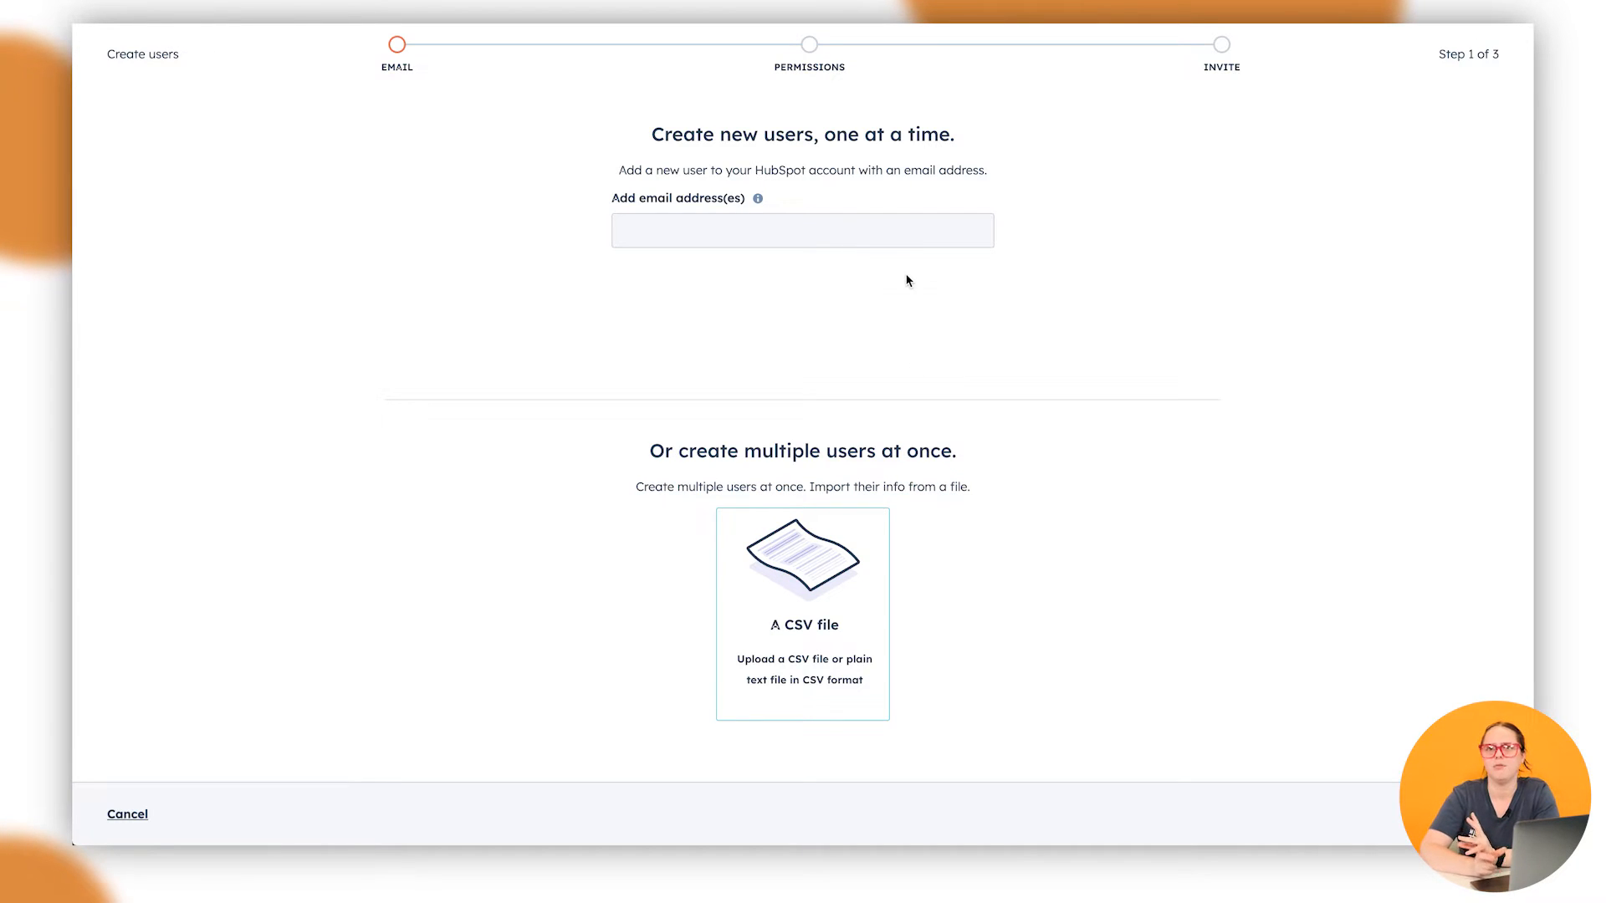
Enter the two new users' email addresses and continue to the permissions step
click(760, 237)
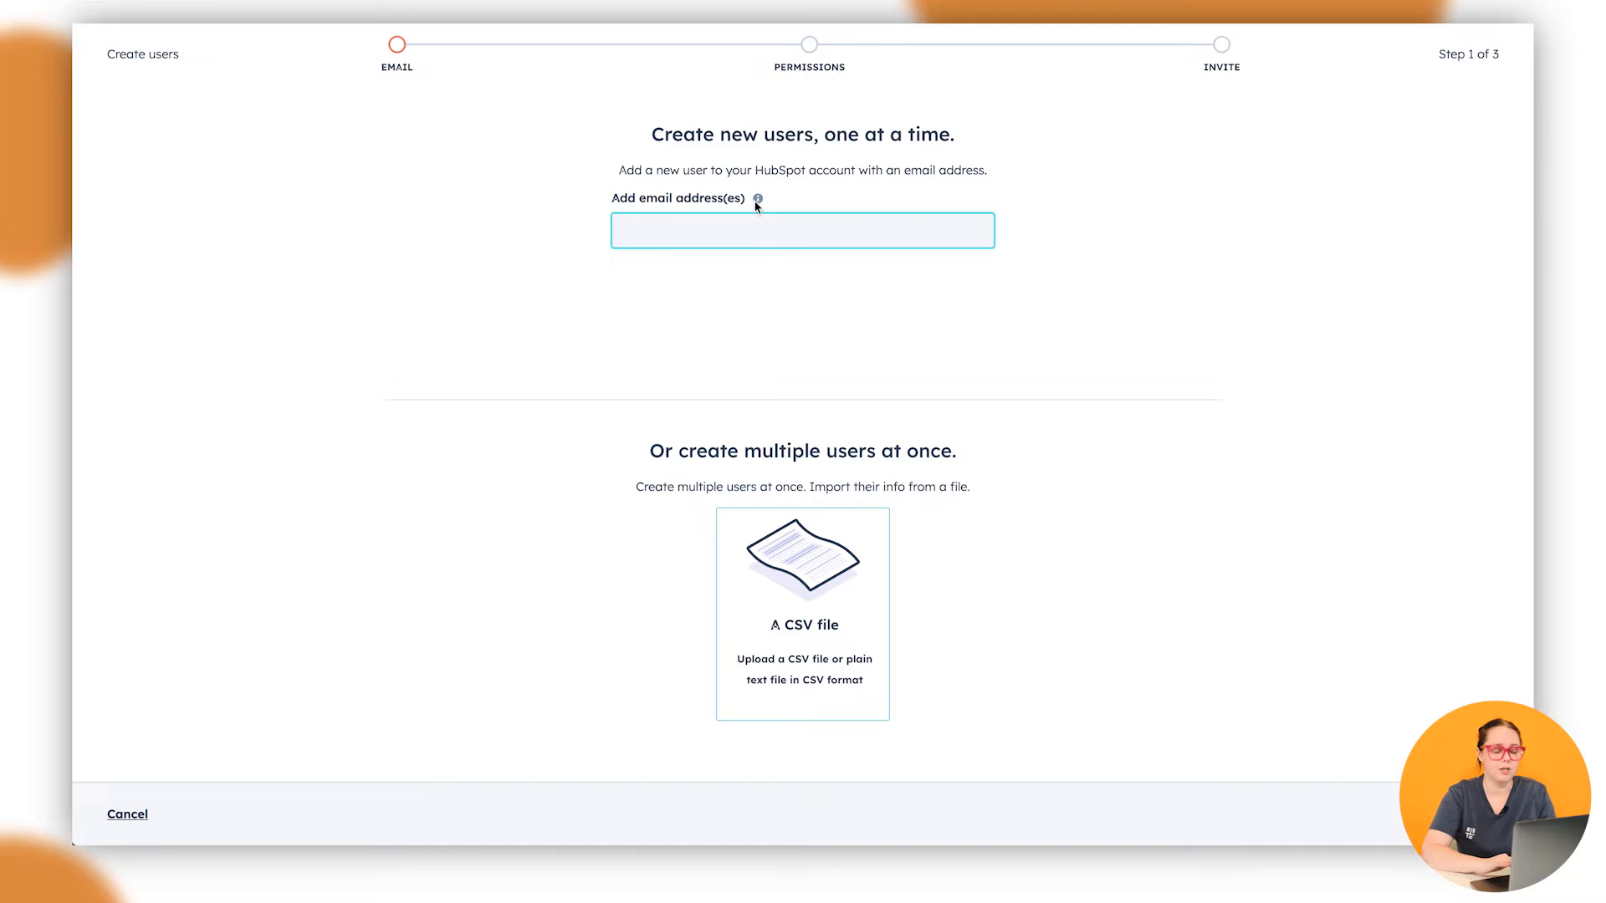
mouse_move(757, 201)
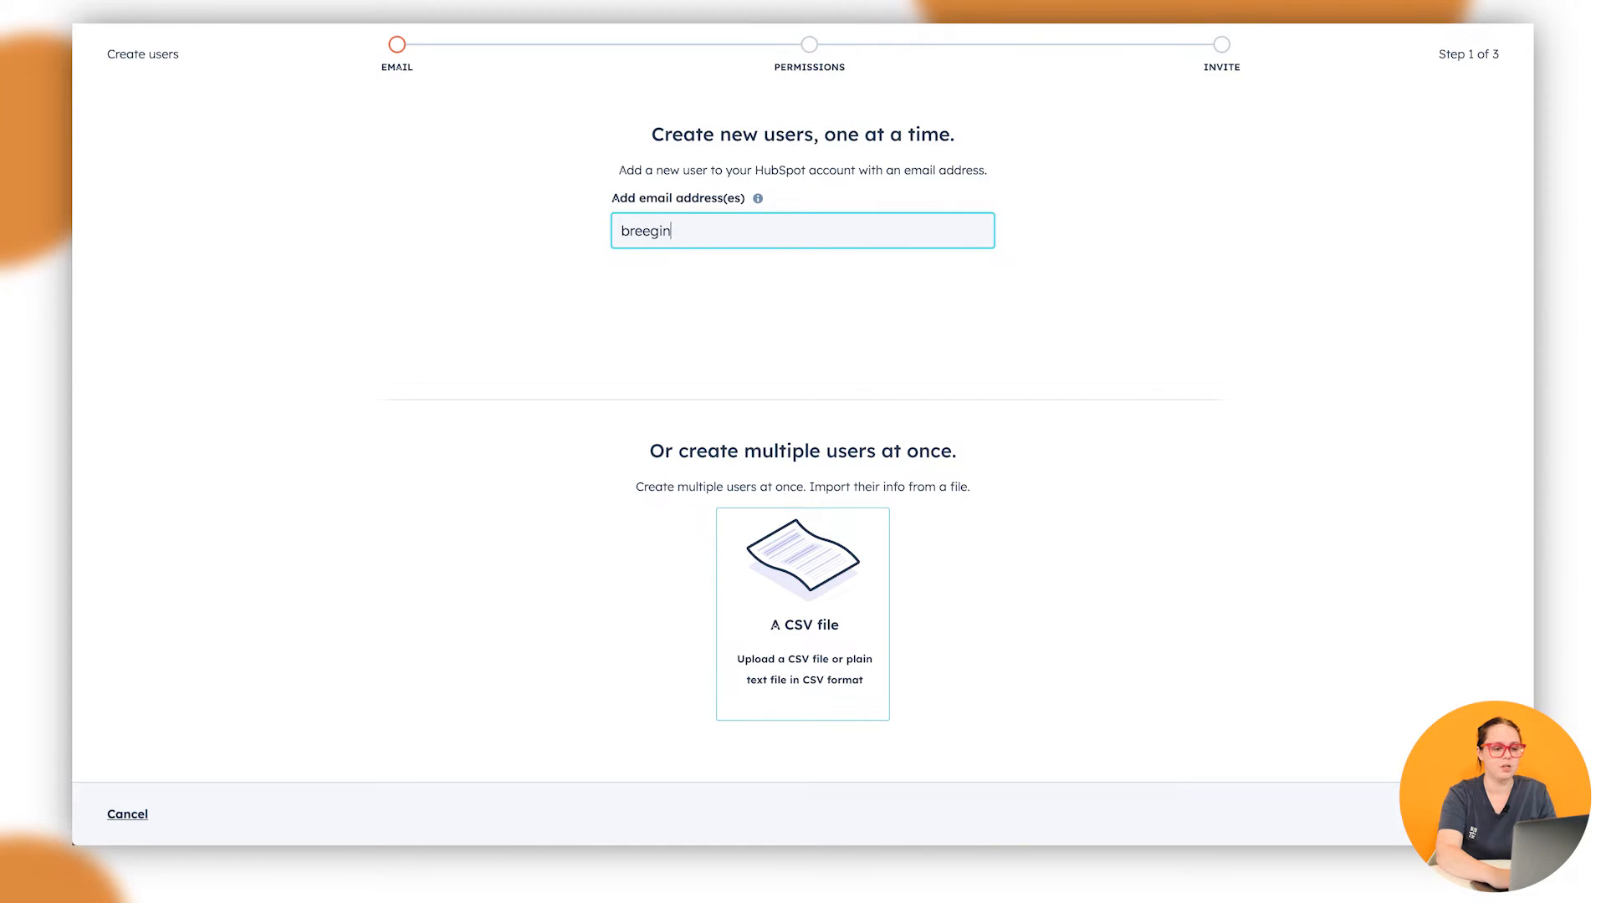
text(gmail.com)
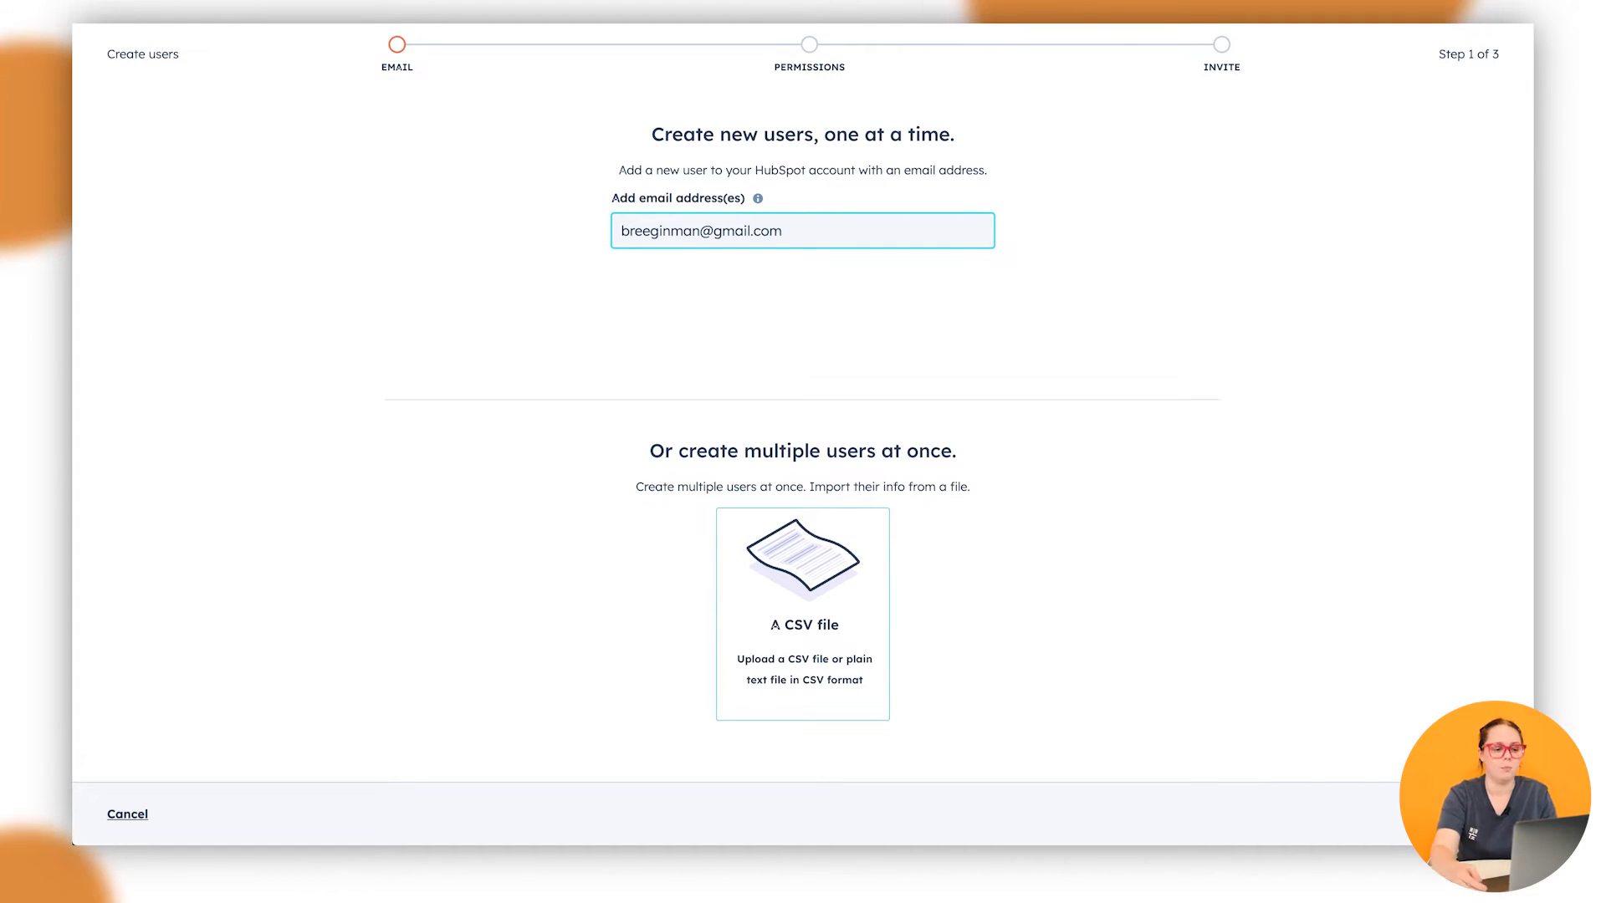
text(, )
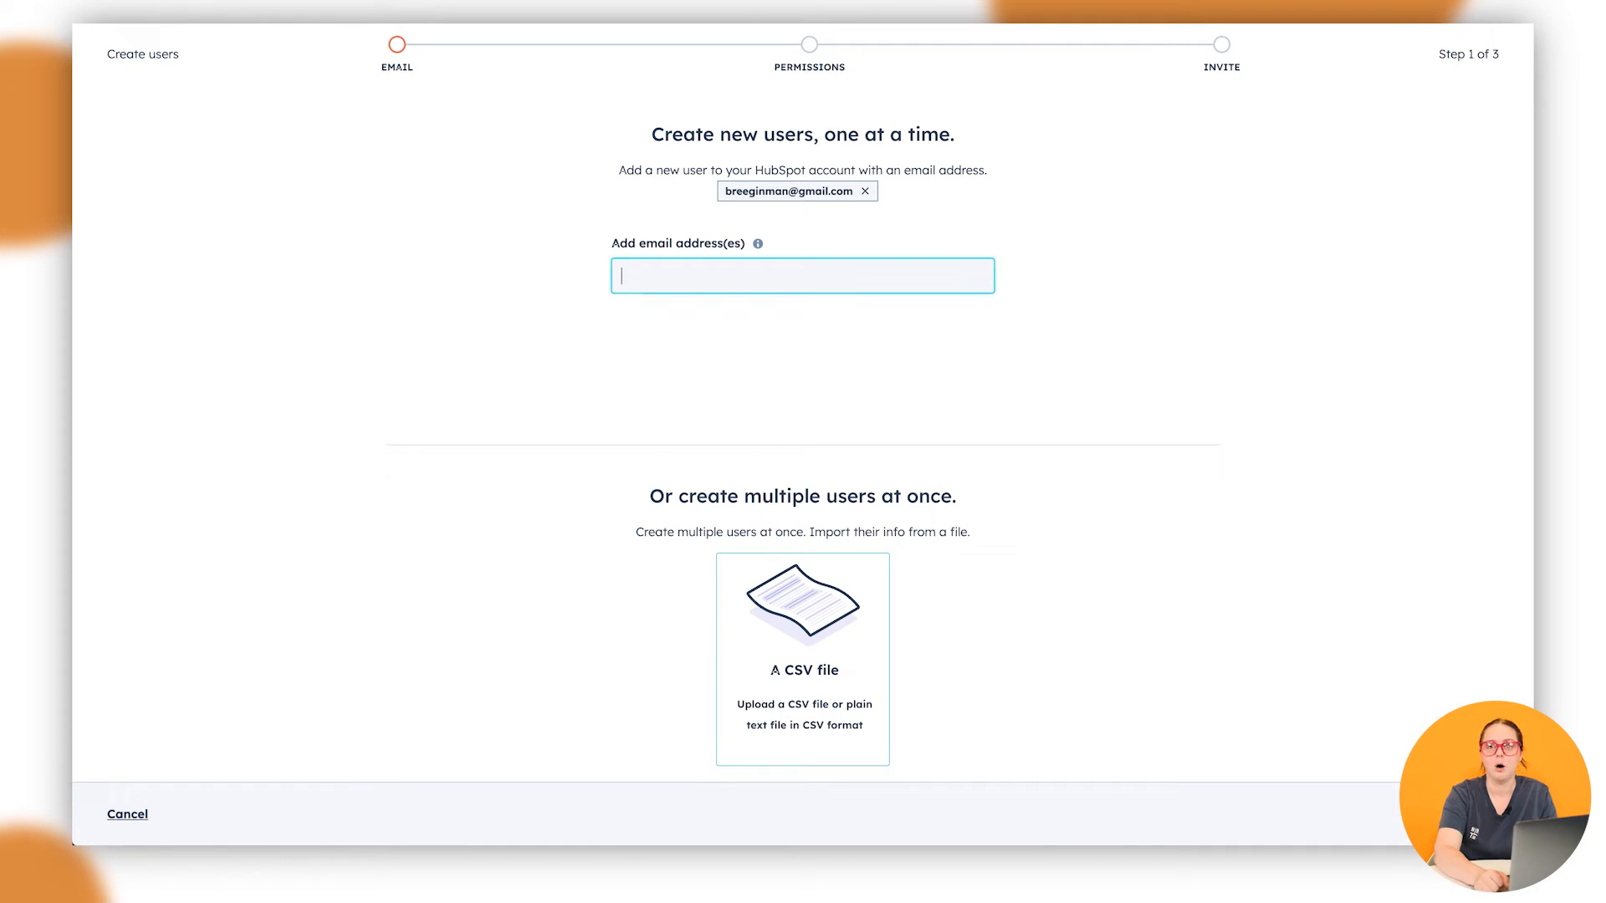
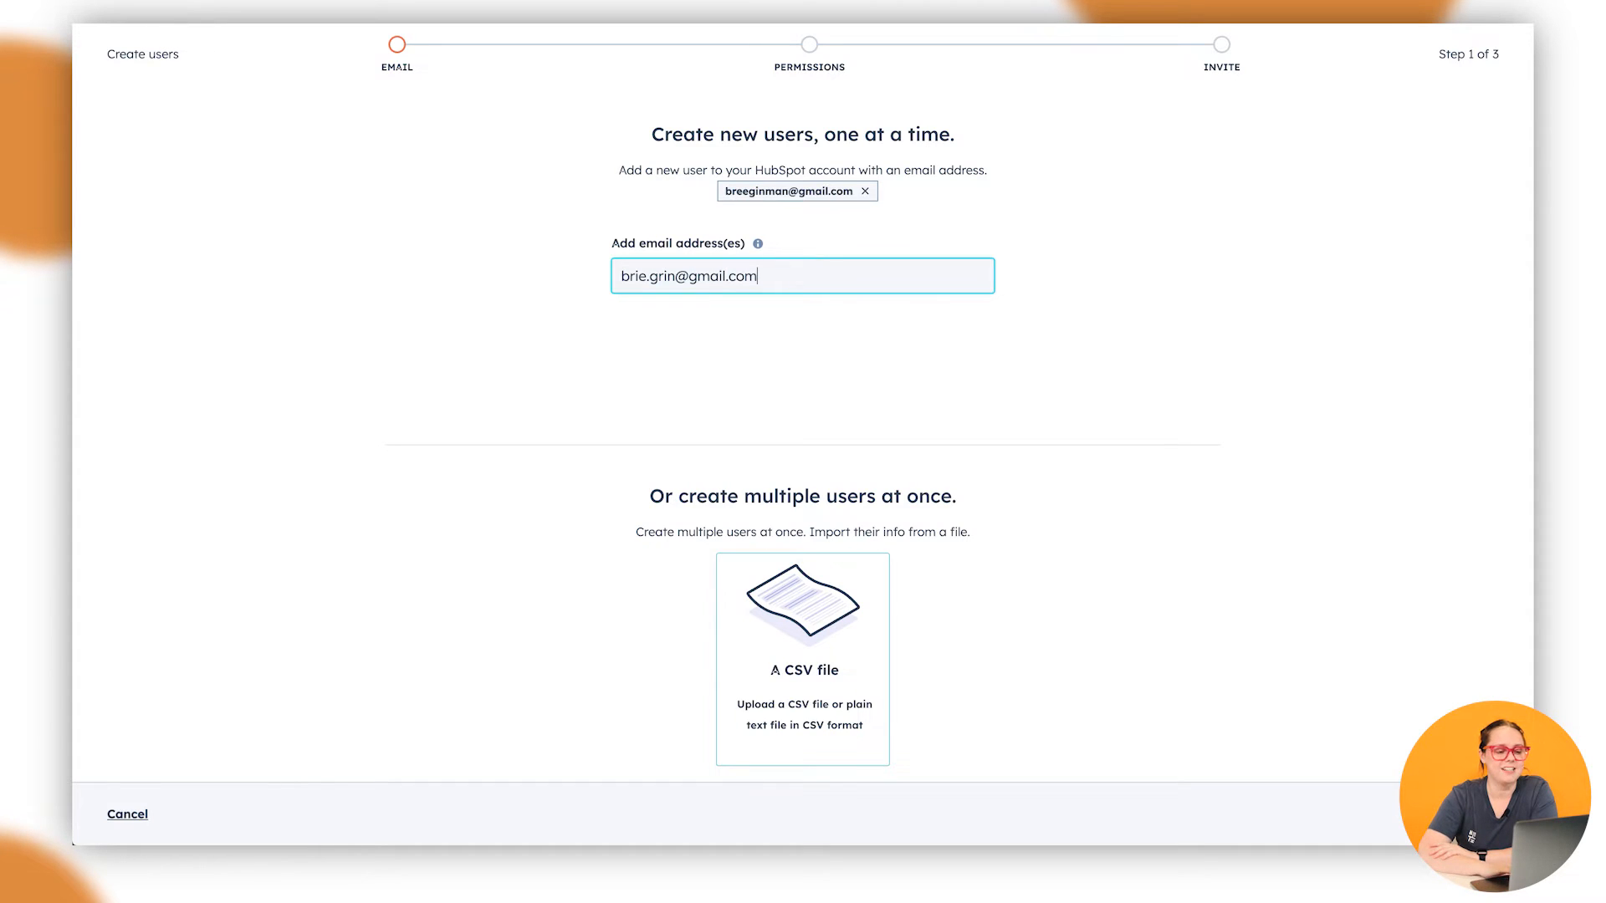
key(Return)
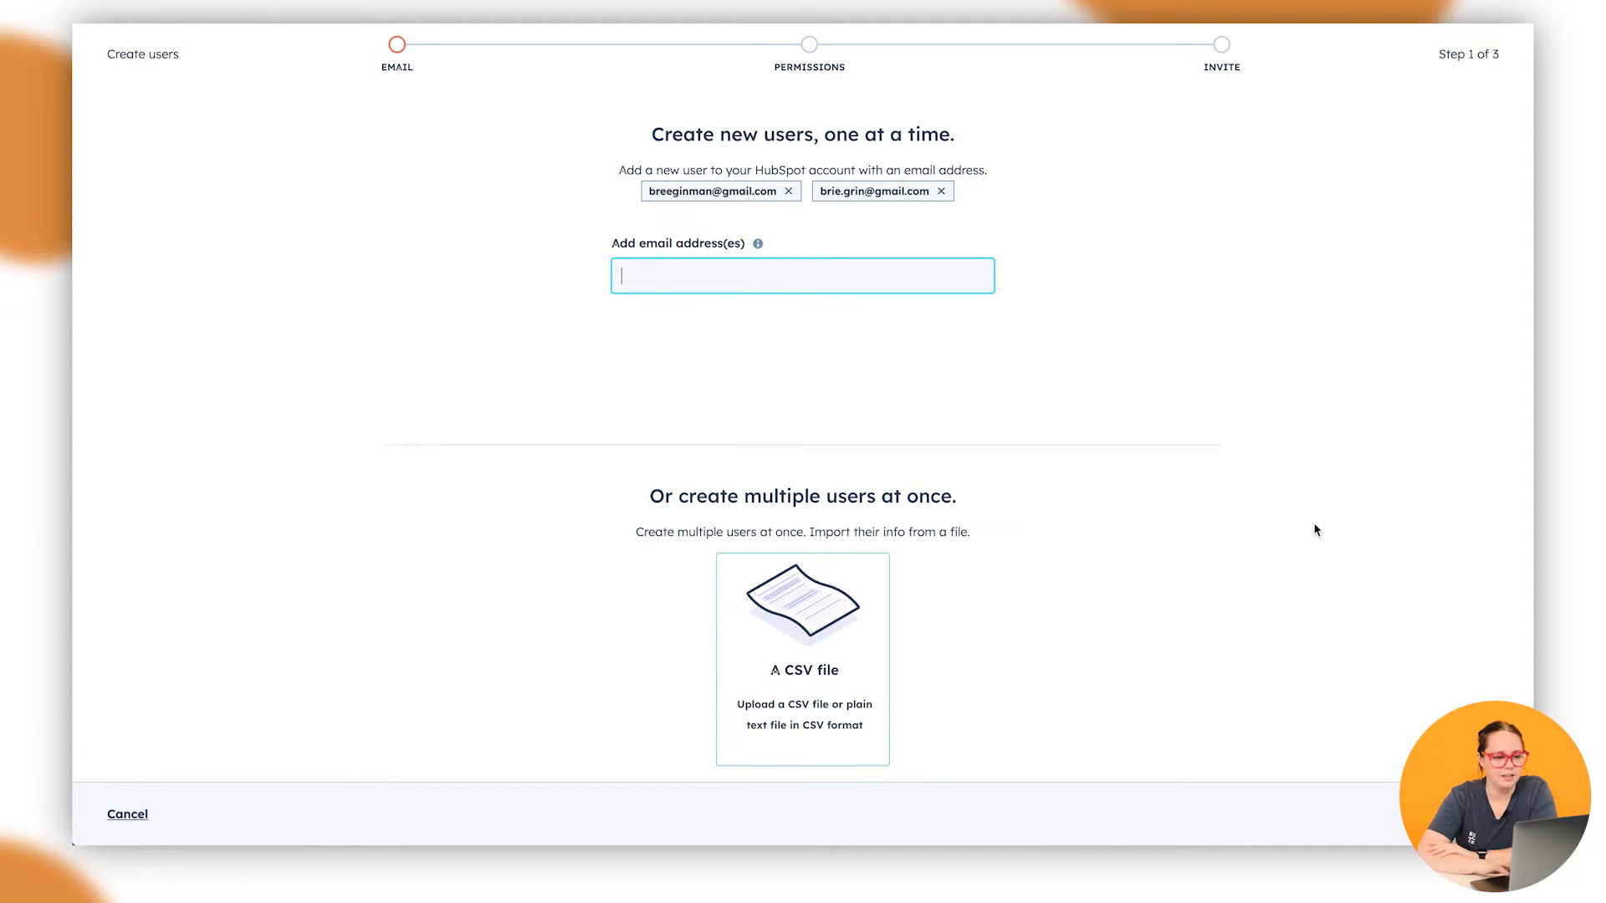
click(1339, 613)
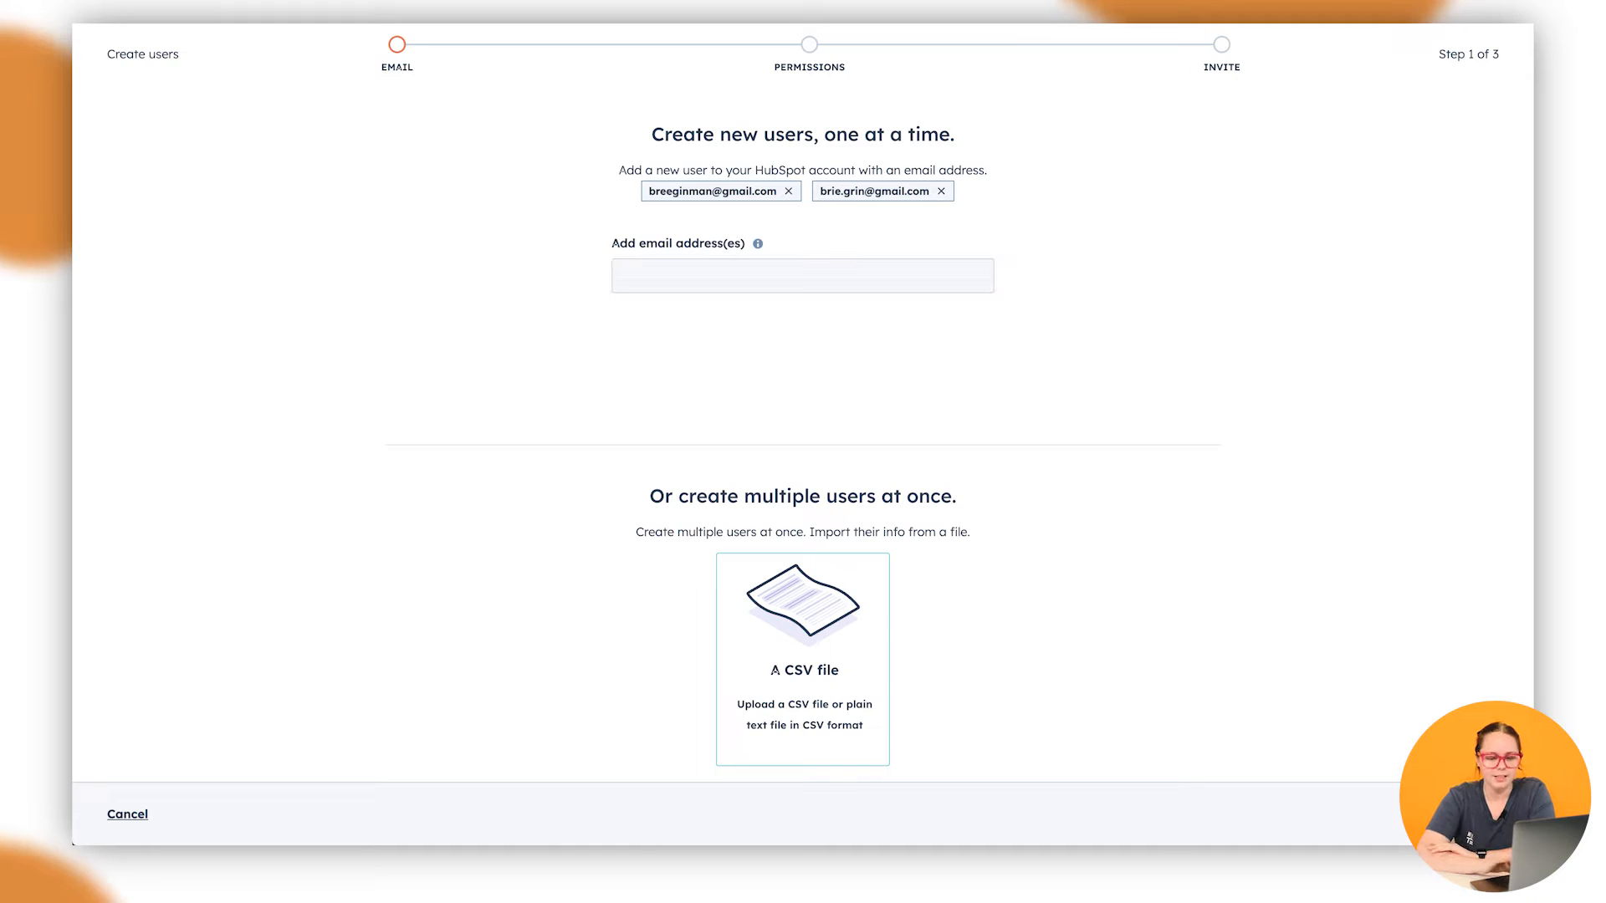
click(1452, 814)
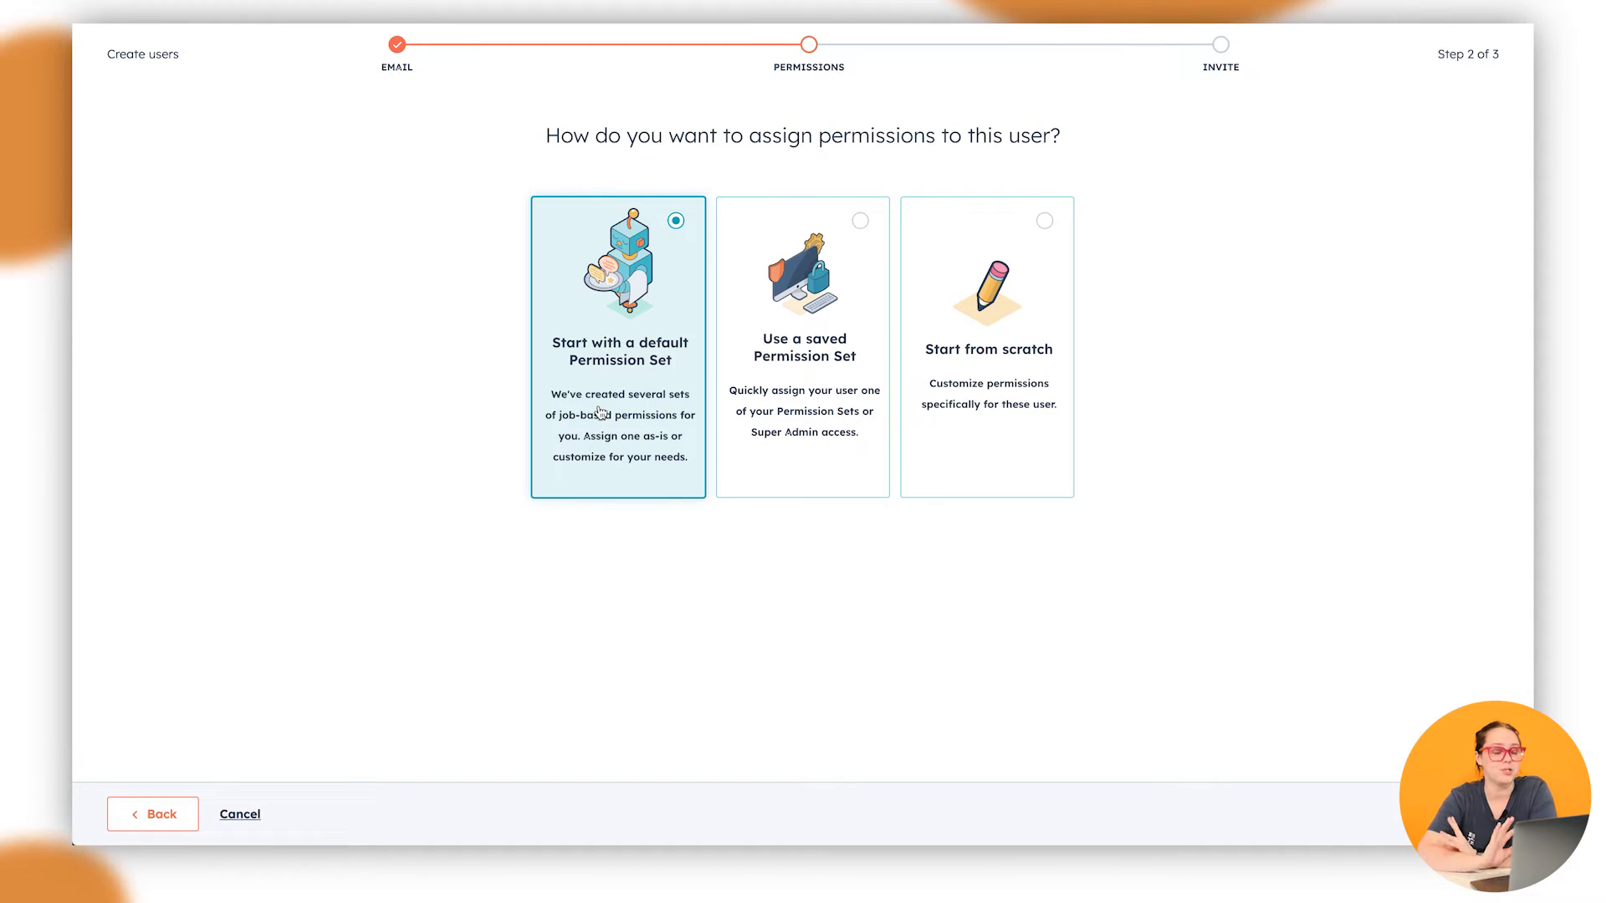
Compare the permission options, then proceed with Start with a default Permission Set
click(855, 384)
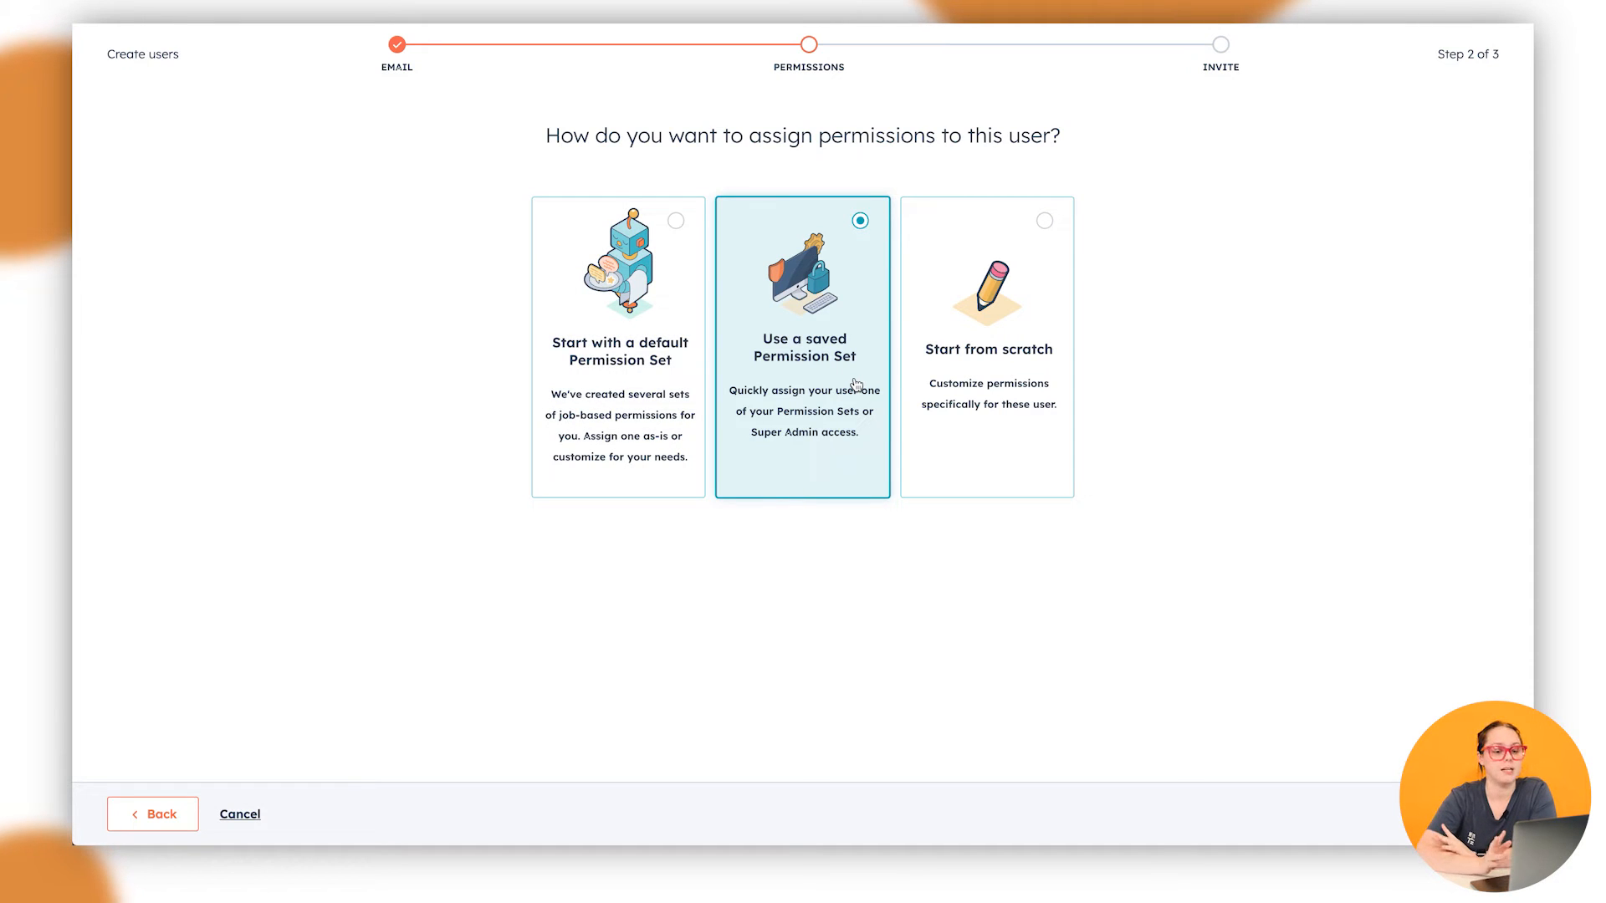
click(966, 371)
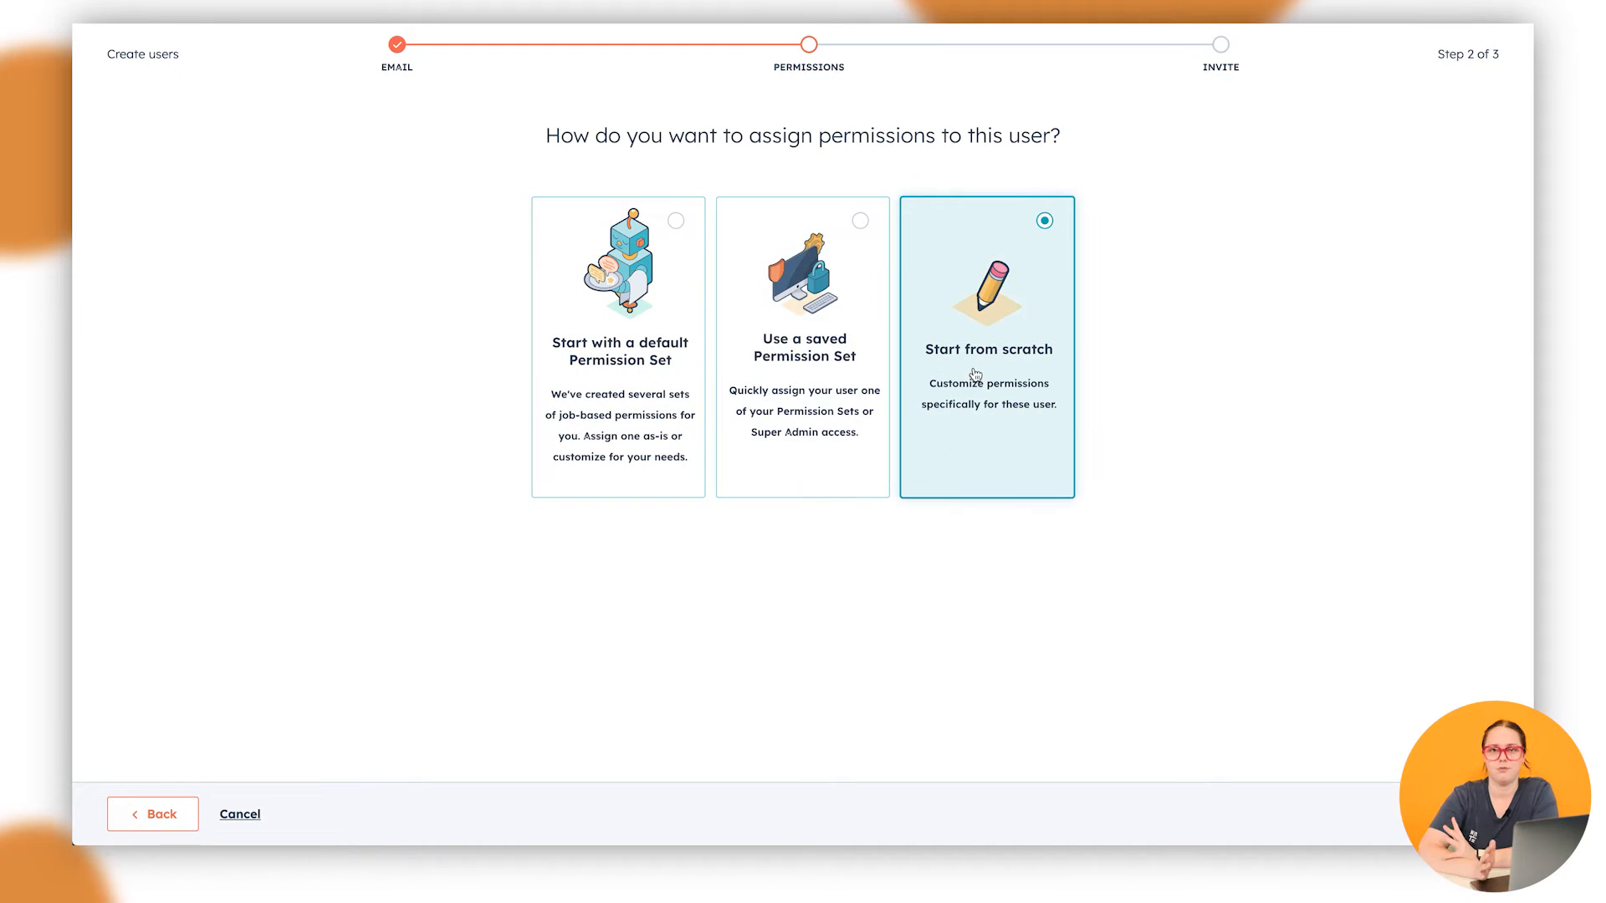
click(680, 331)
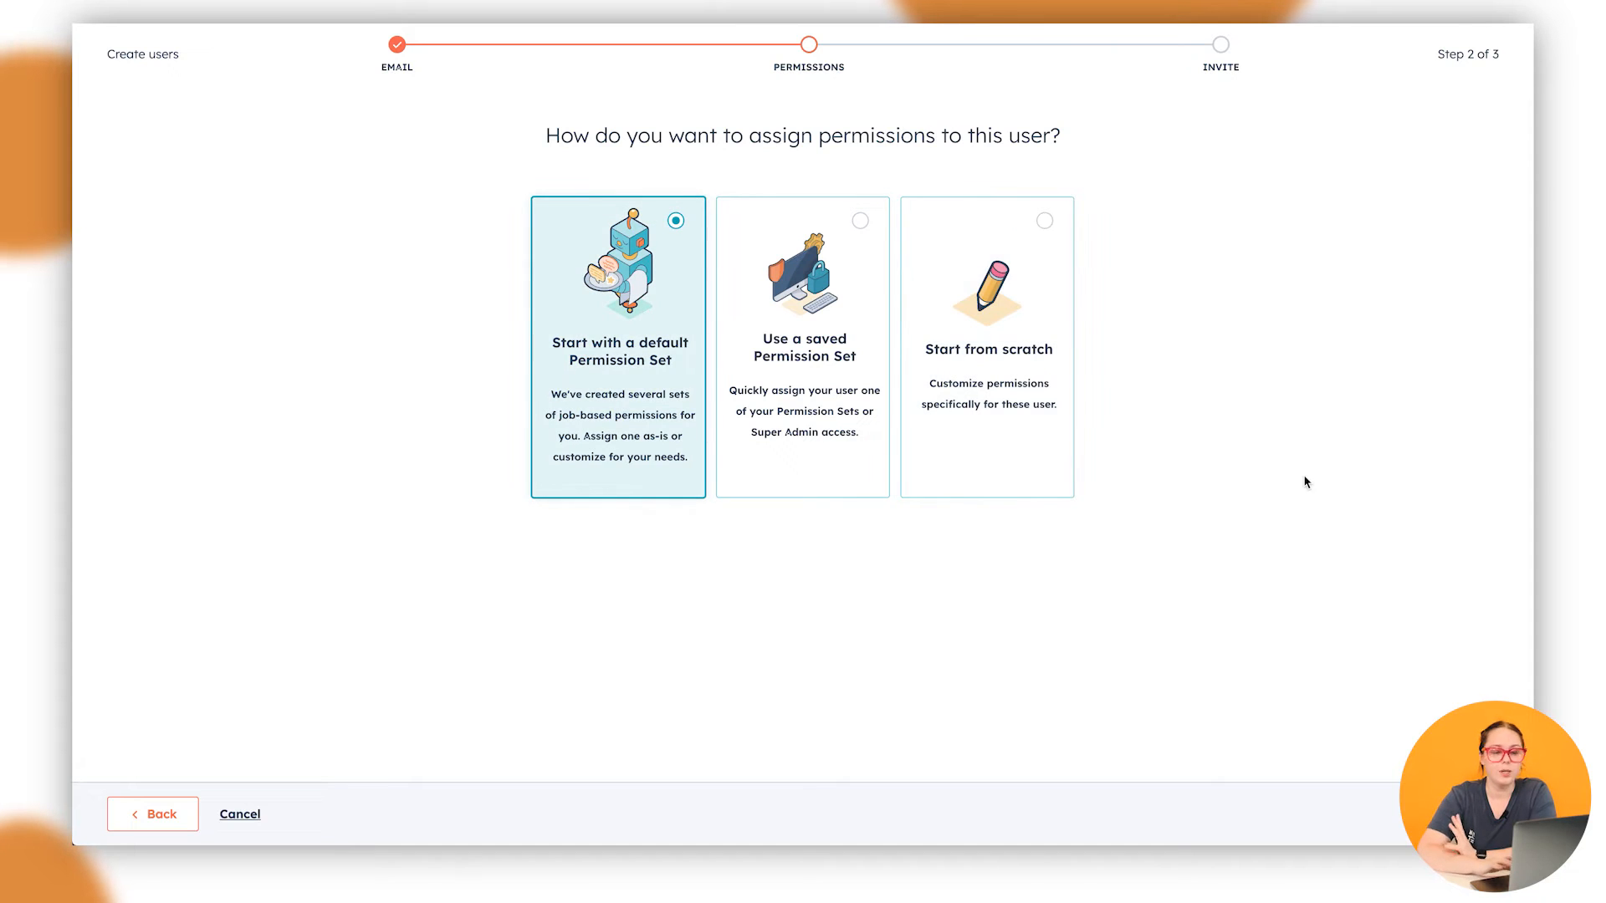
click(1452, 814)
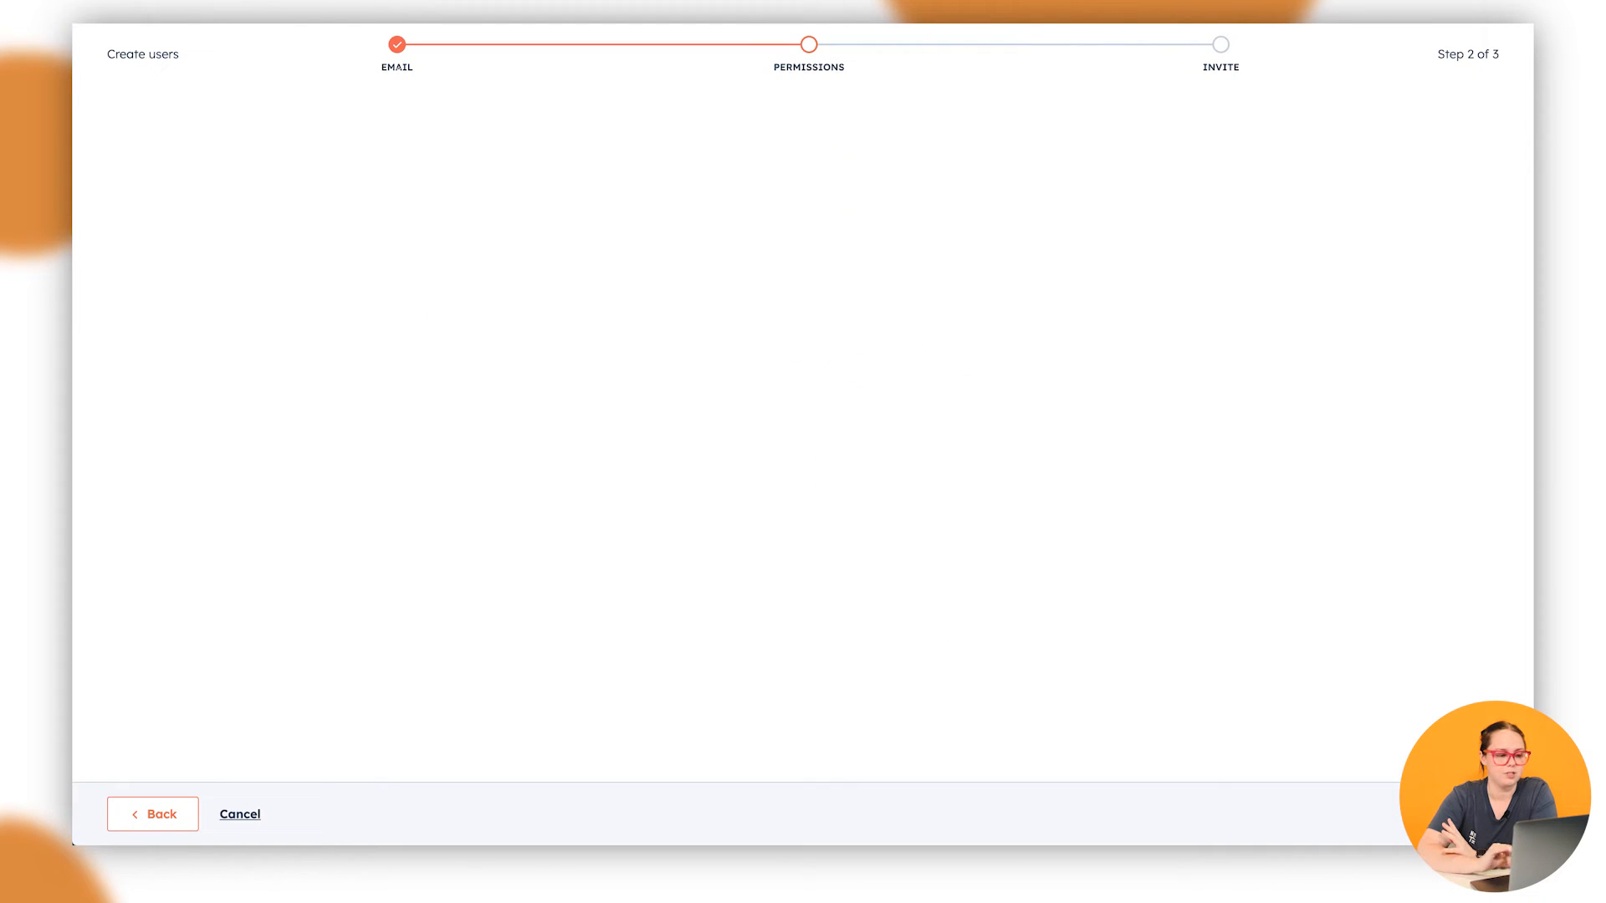
scroll(881, 295, down, 2)
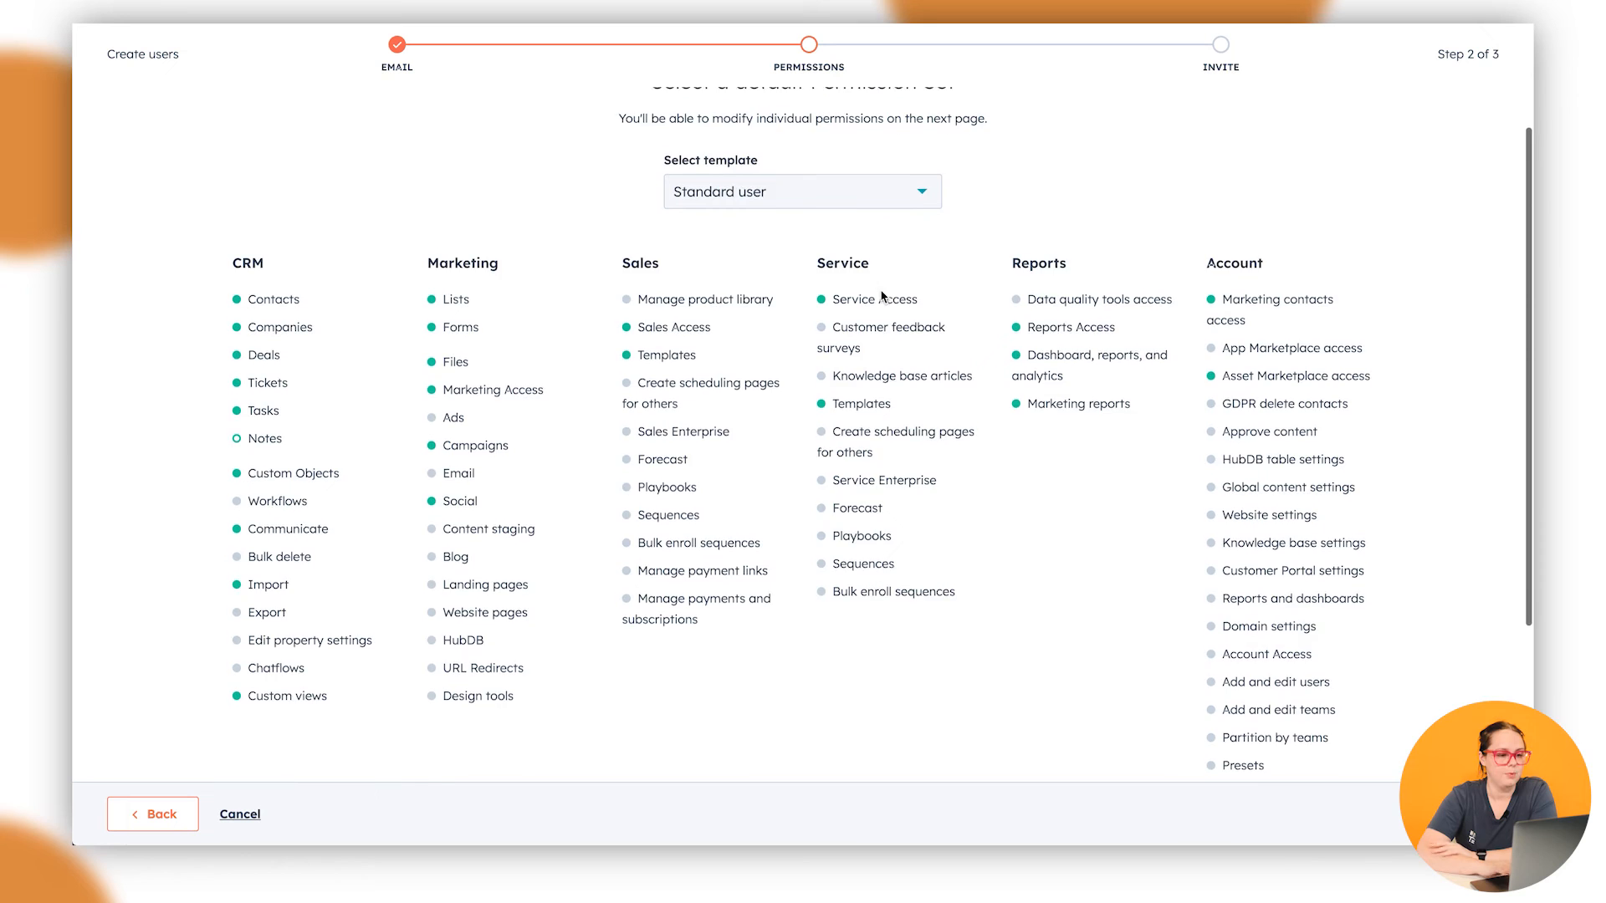
scroll(881, 295, up, 2)
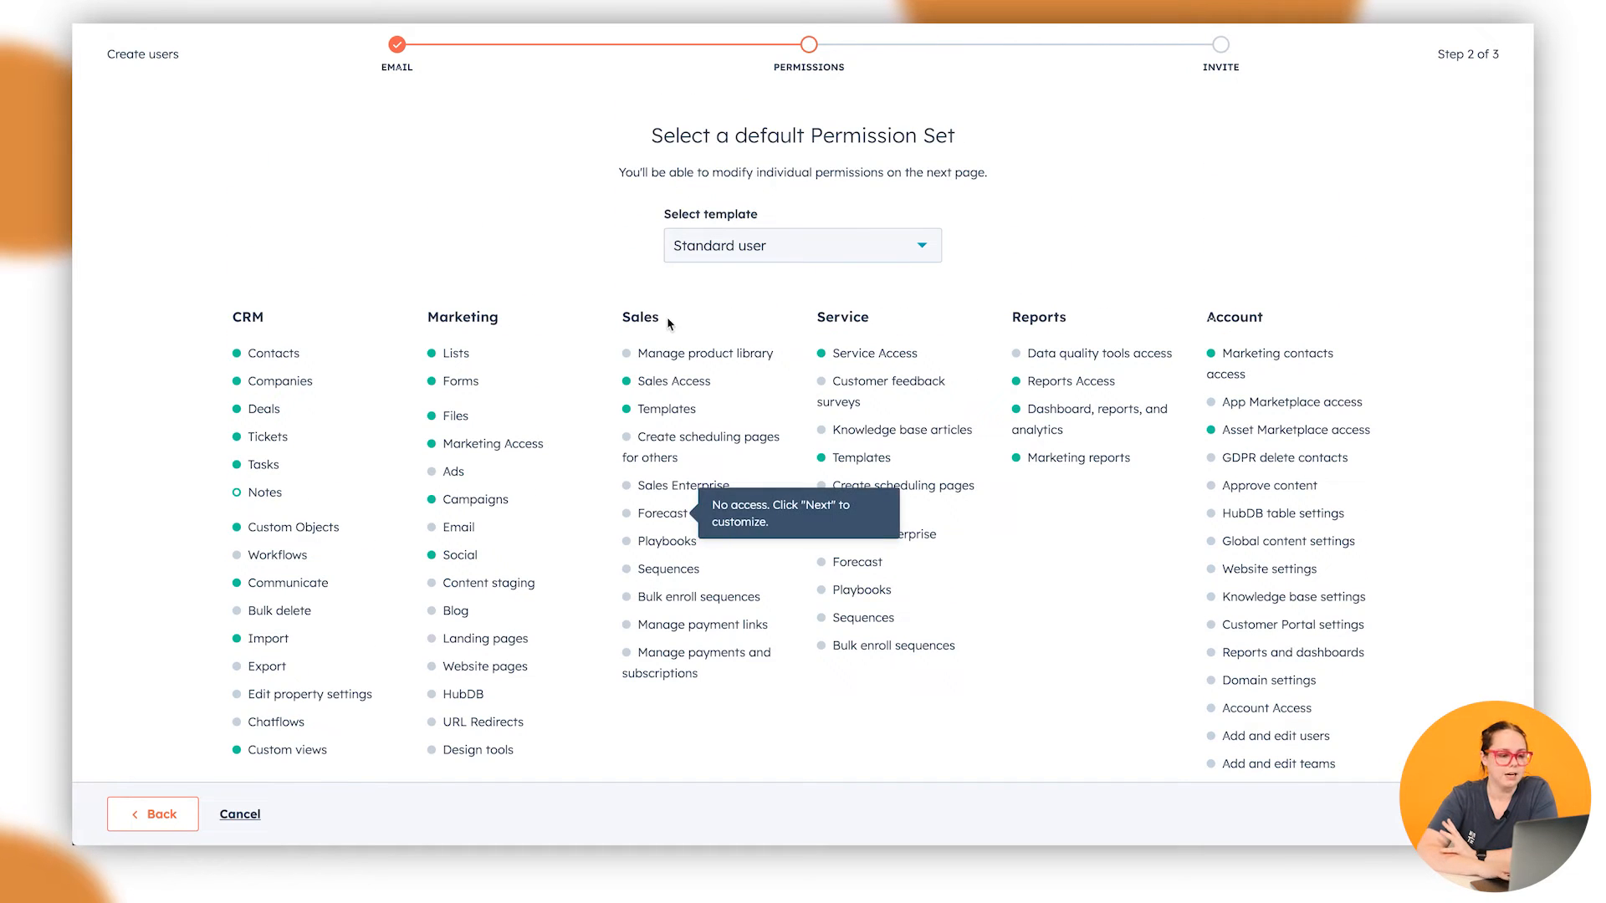
scroll(203, 294, down, 1)
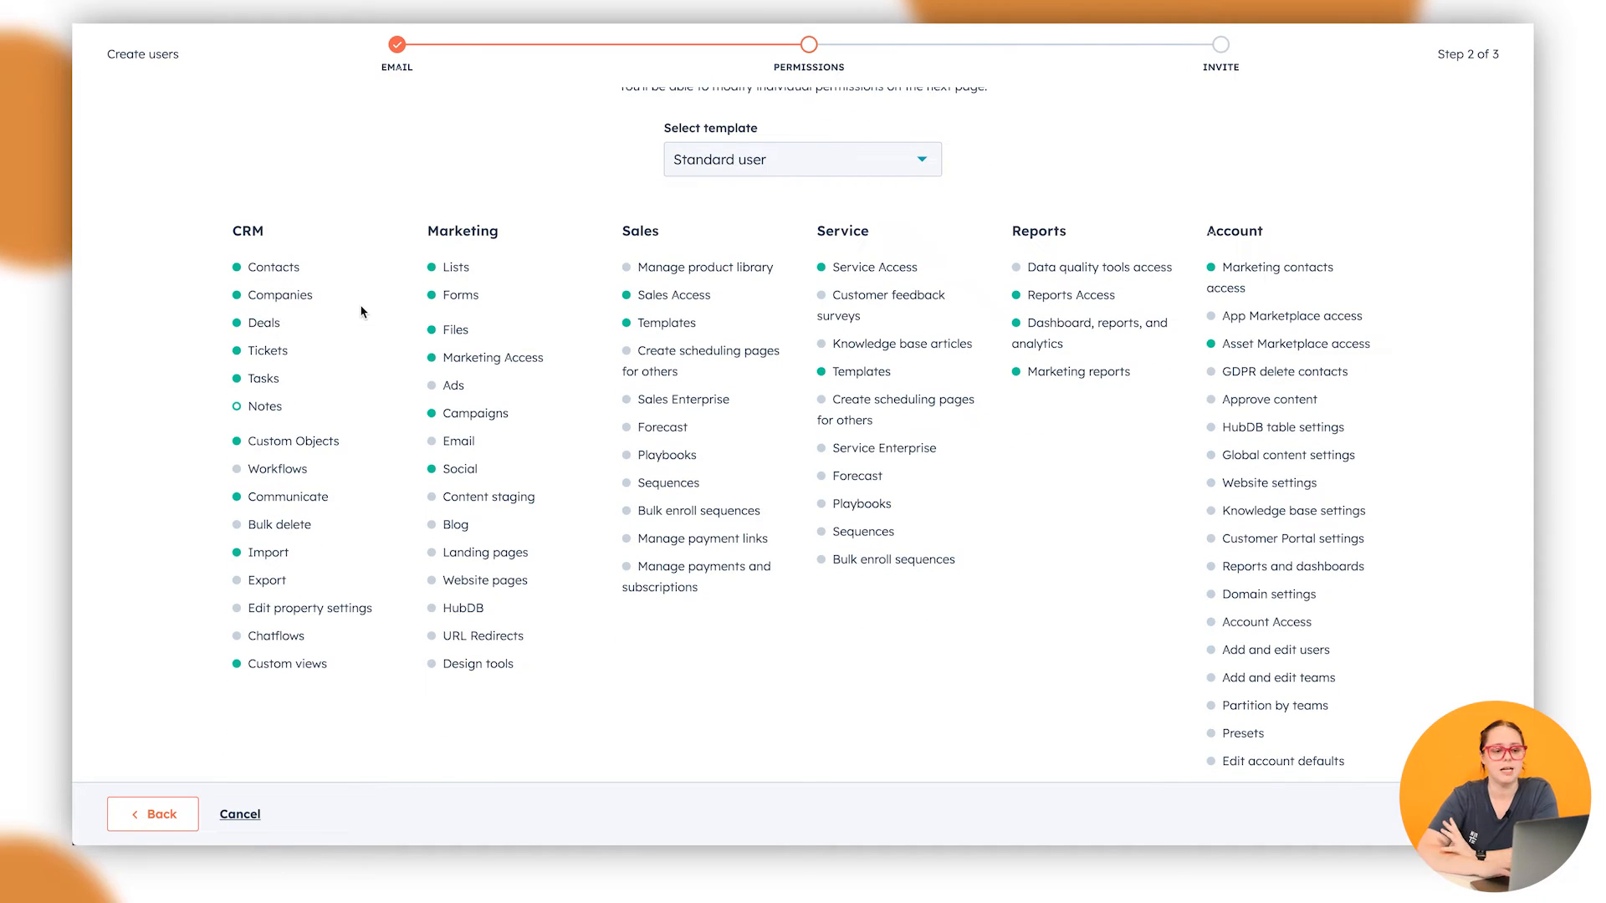
scroll(790, 264, up, 1)
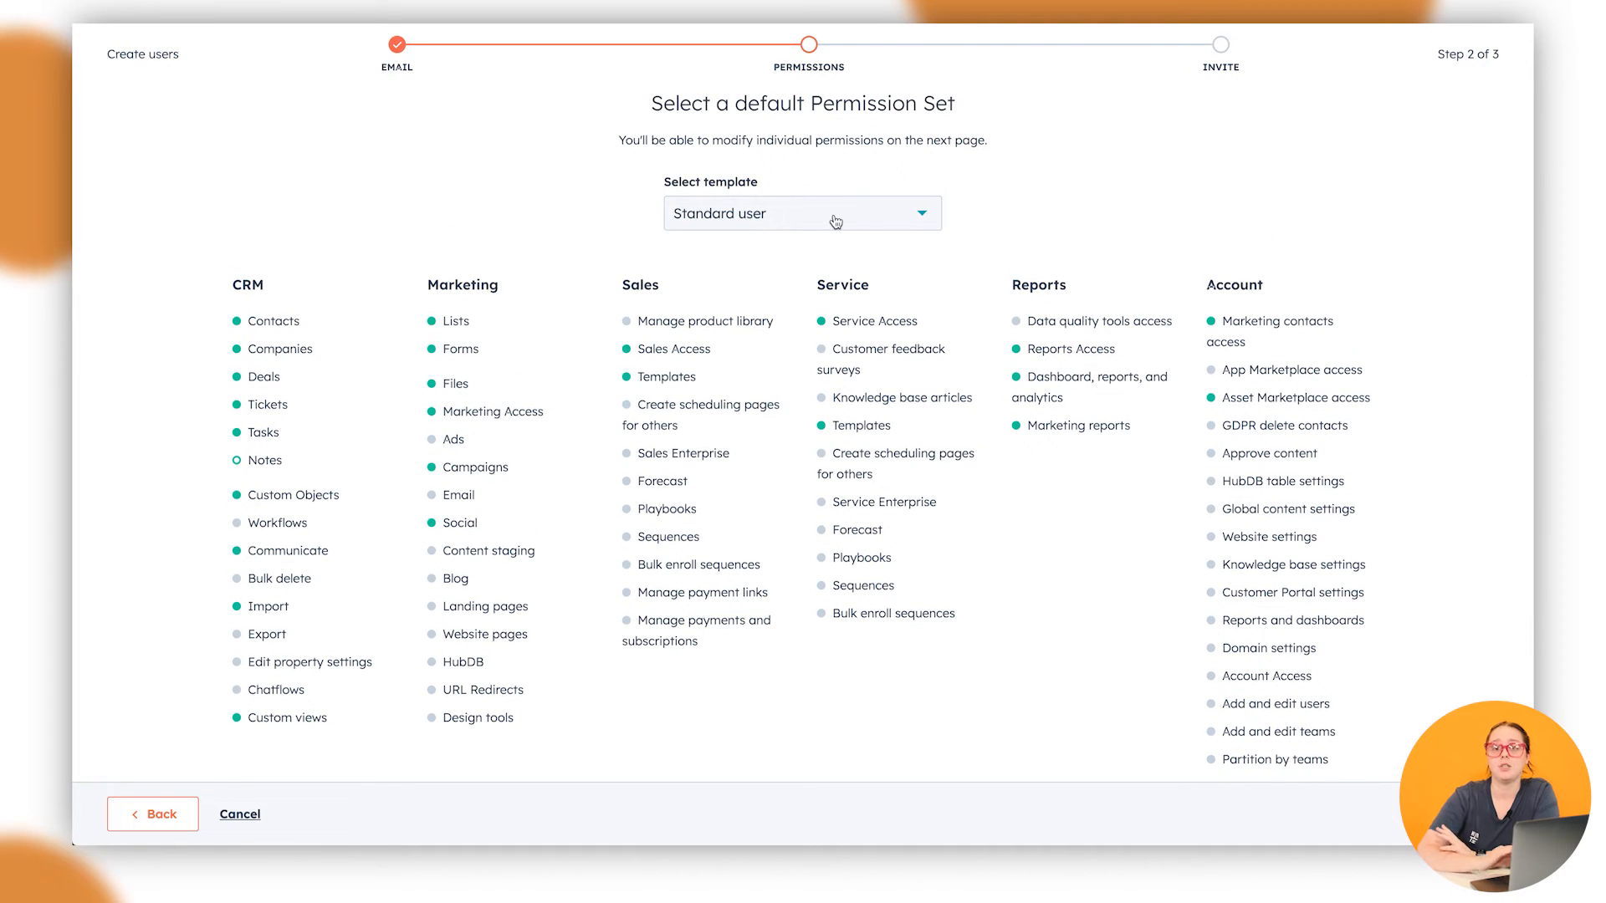
Preview the Sales manager template's permissions, then go back to the assignment choices
click(835, 220)
scroll(807, 381, down, 1)
scroll(809, 384, down, 1)
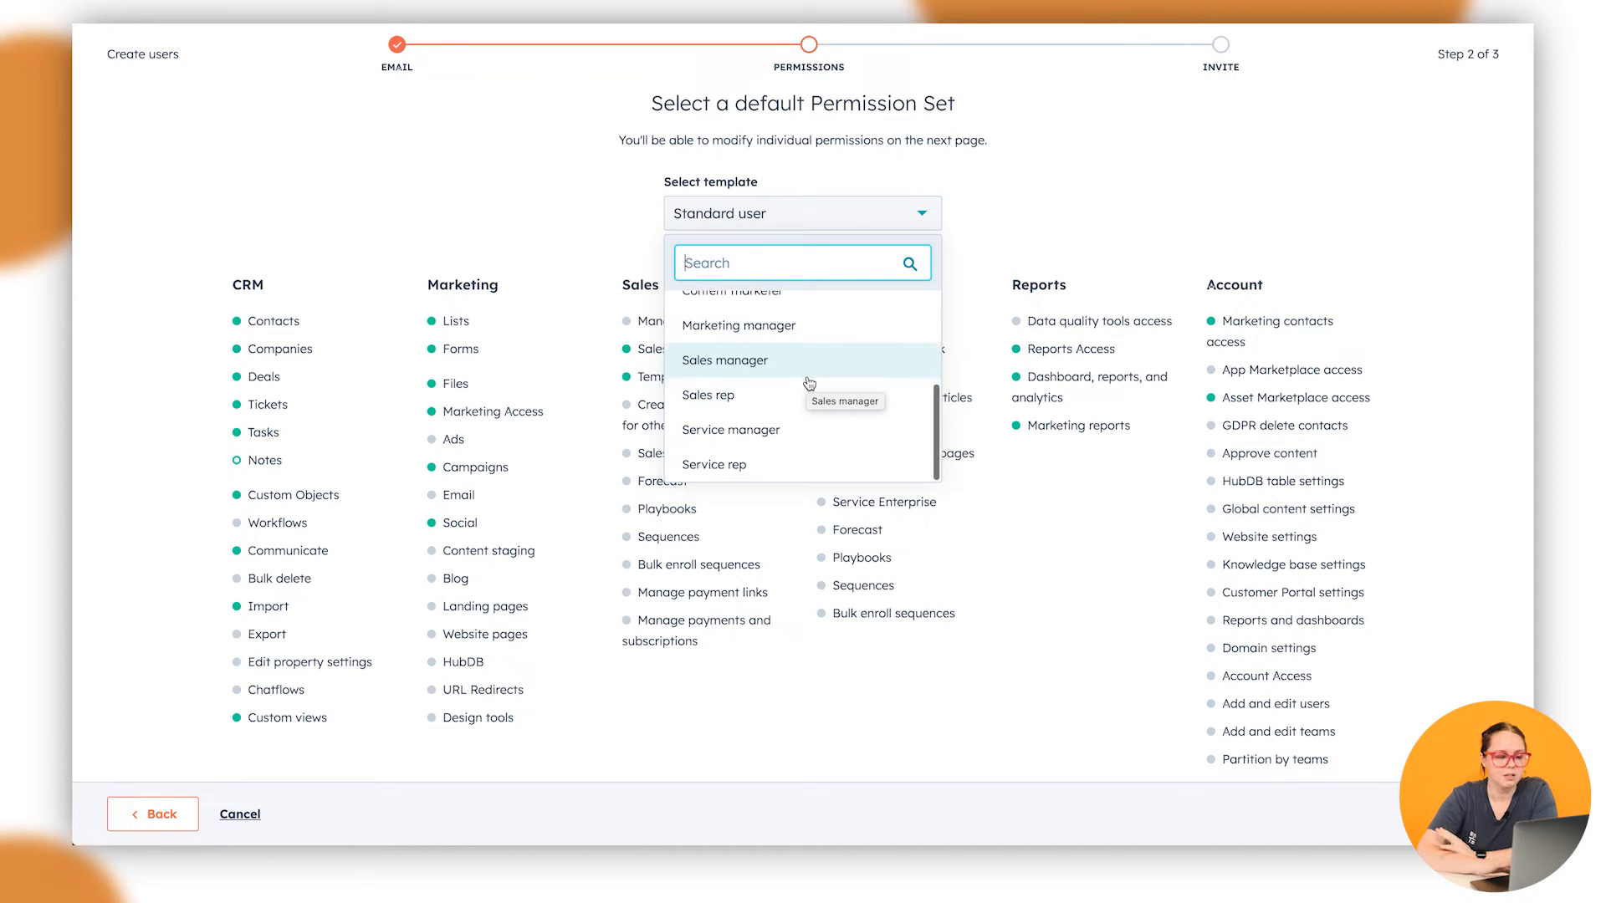
scroll(803, 410, down, 1)
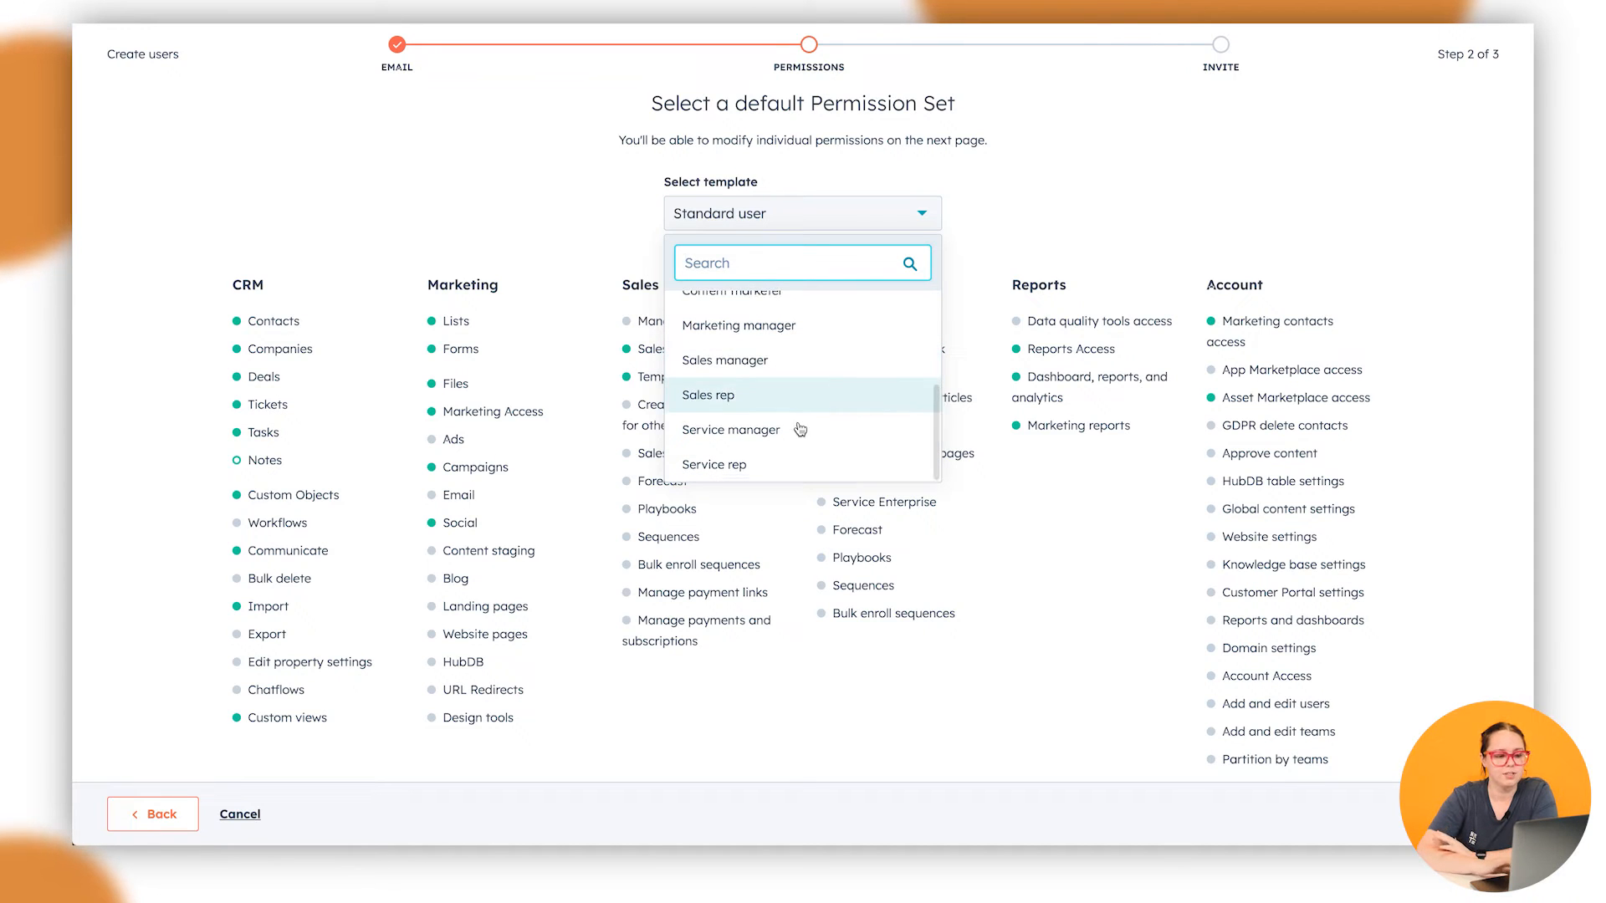
click(814, 369)
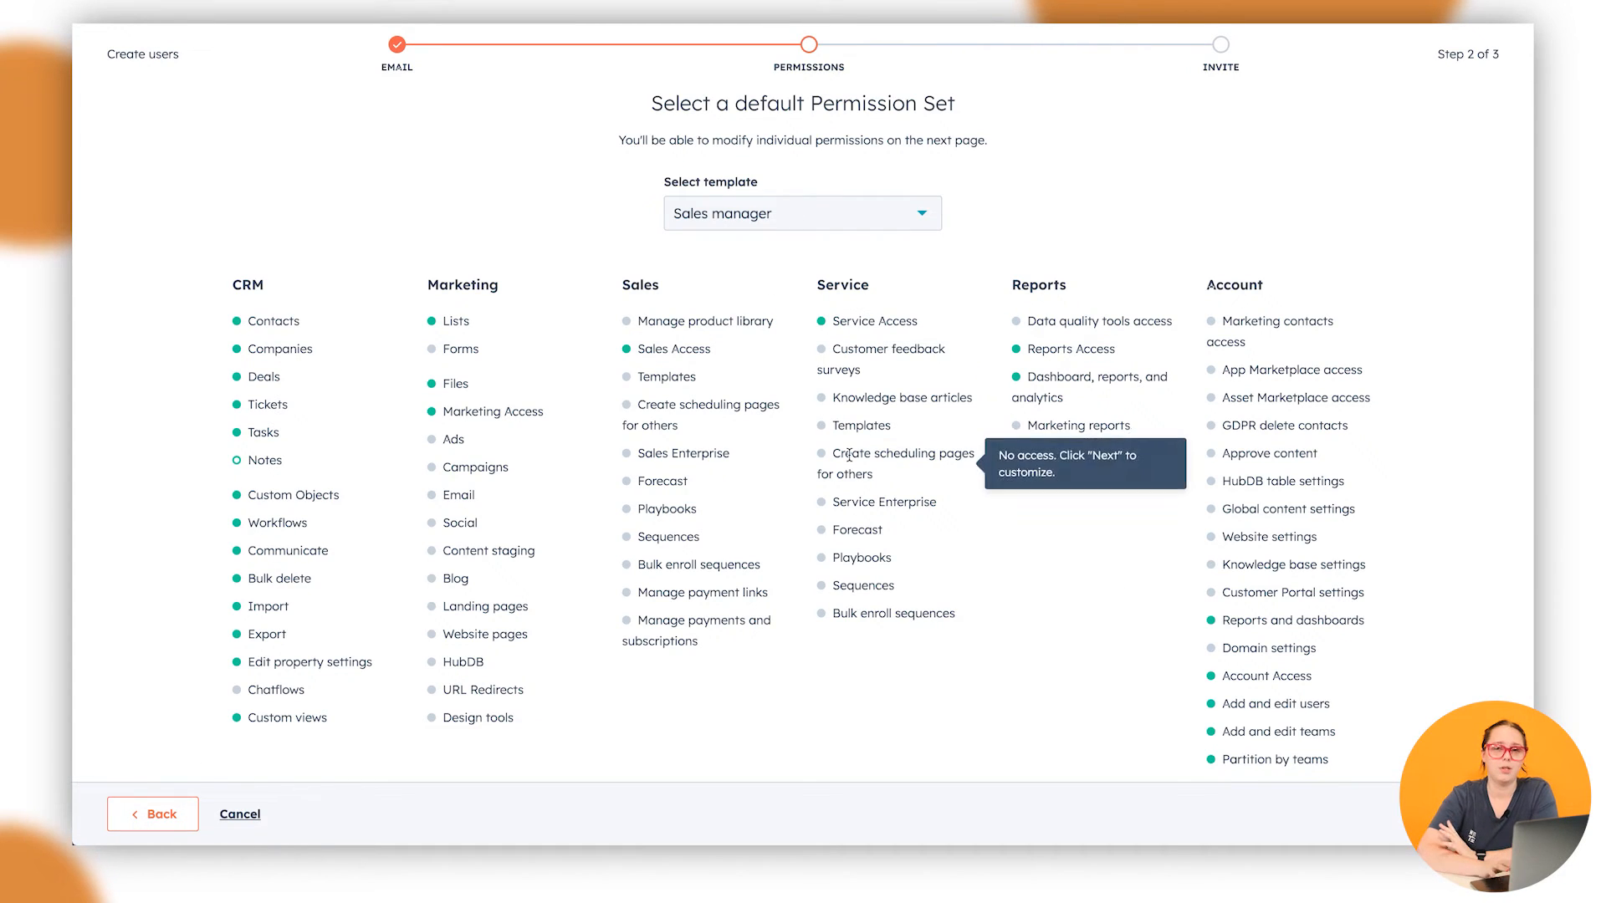
click(161, 815)
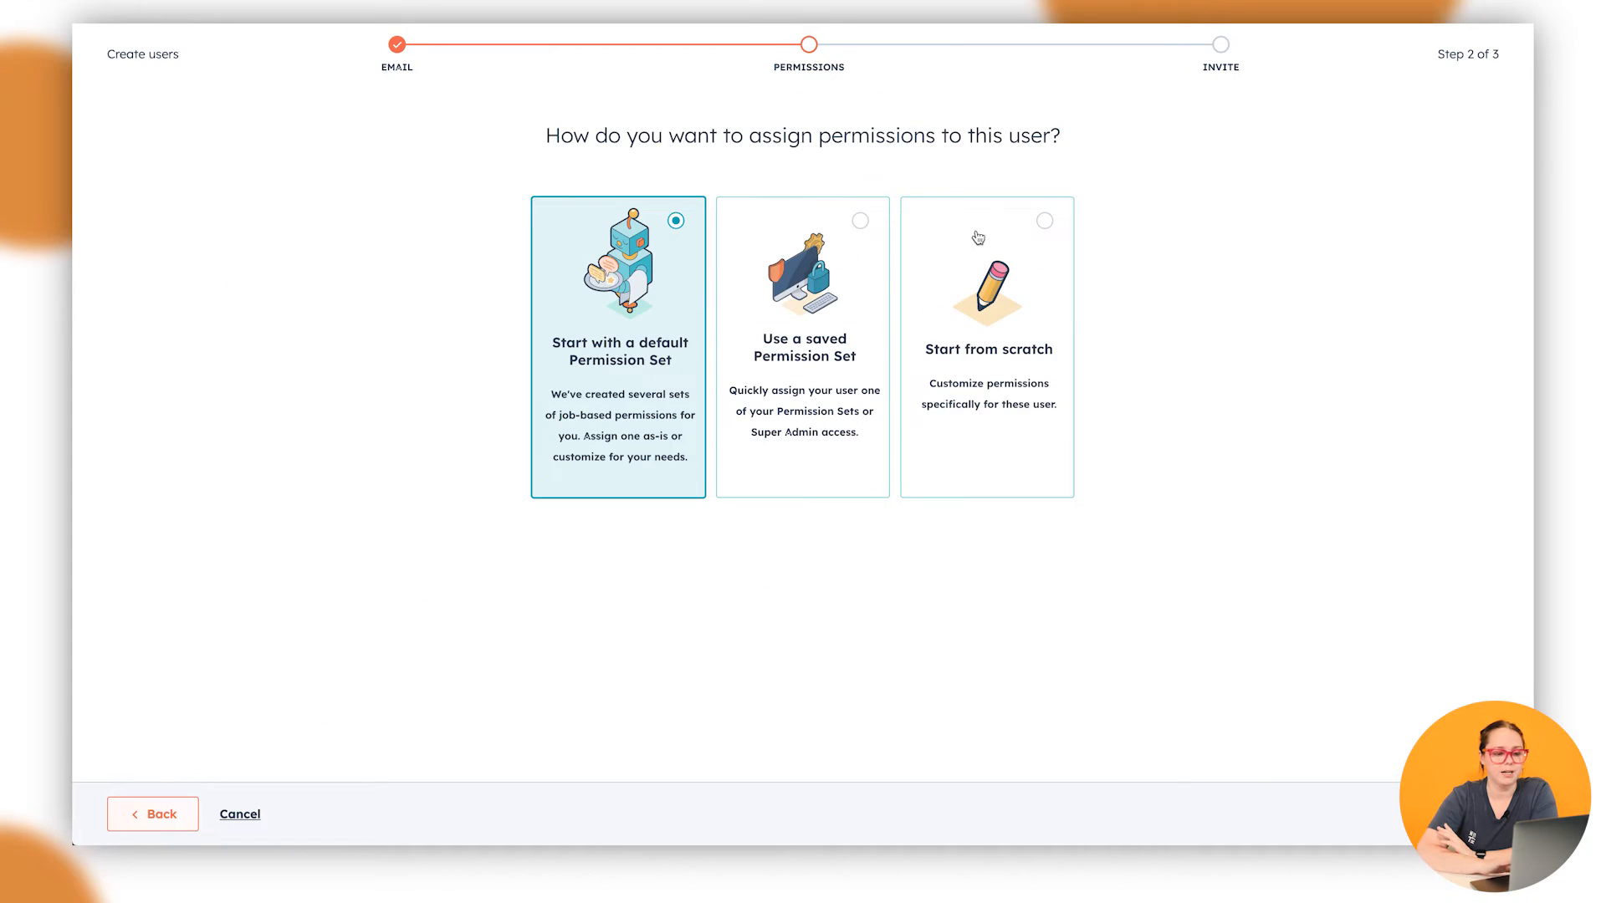
Review from-scratch Object access permissions, then go back and select Use a saved Permission Set
click(1008, 350)
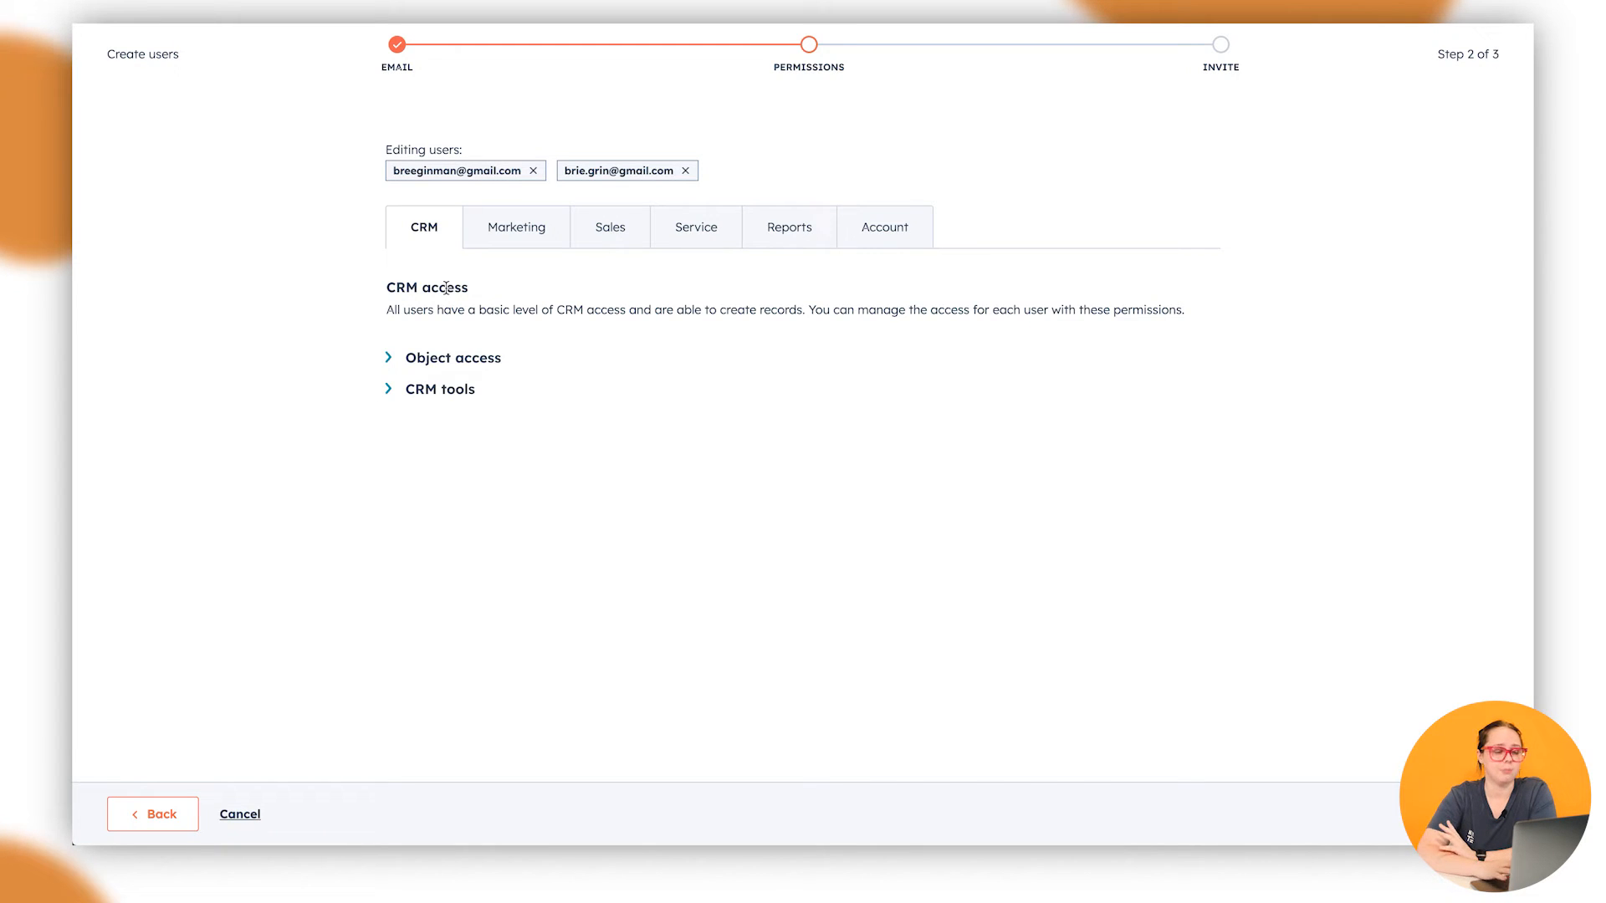
click(425, 358)
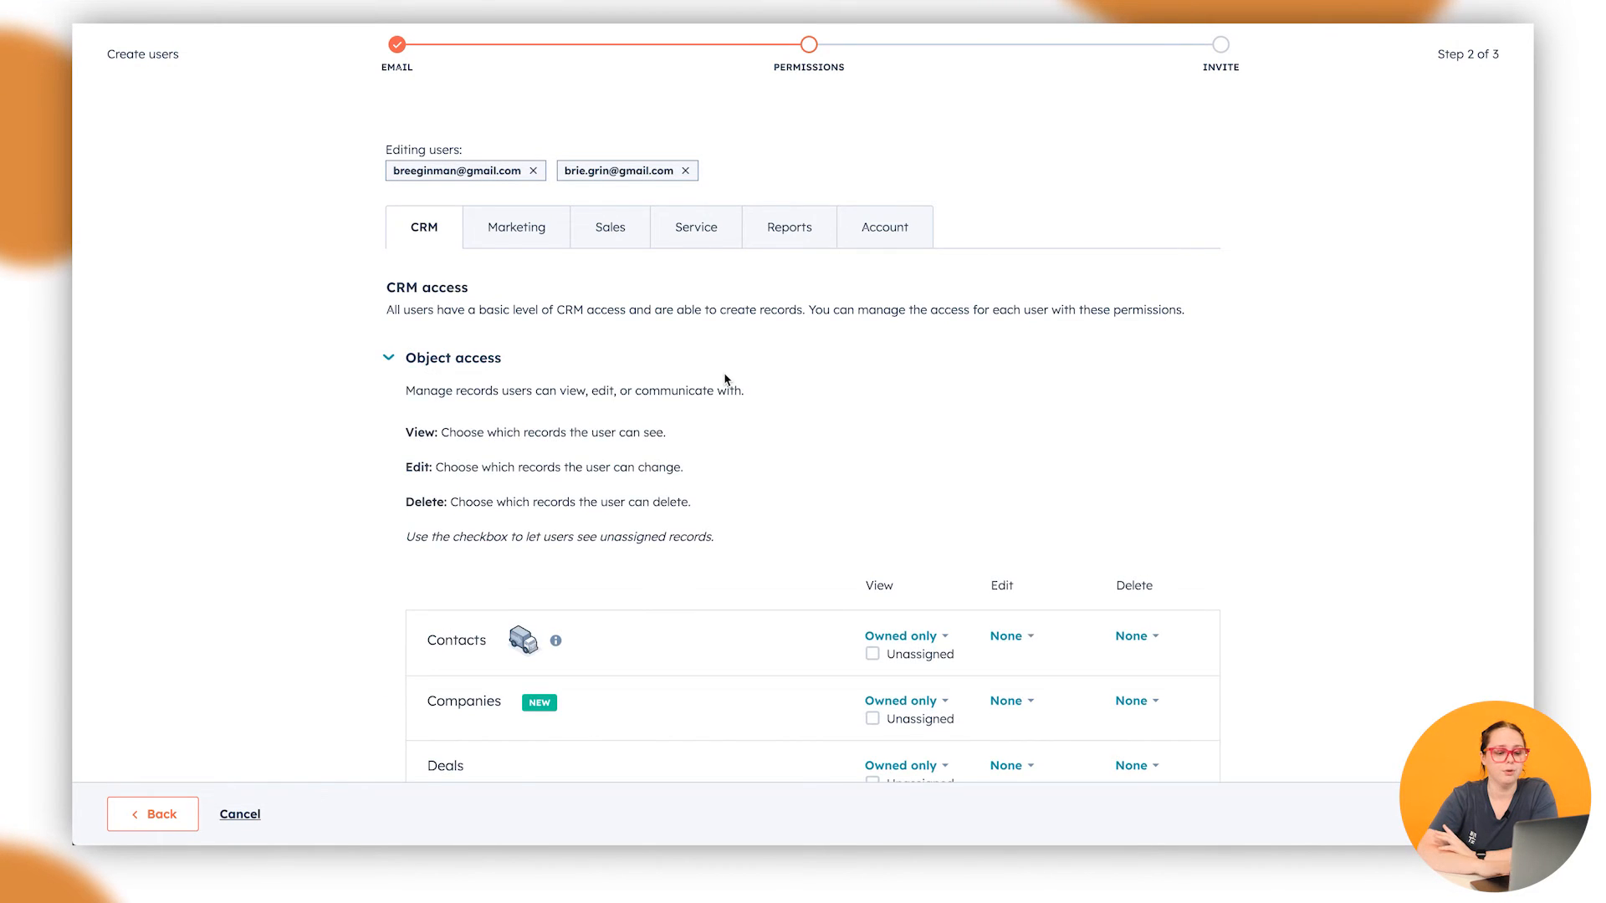
scroll(726, 379, down, 2)
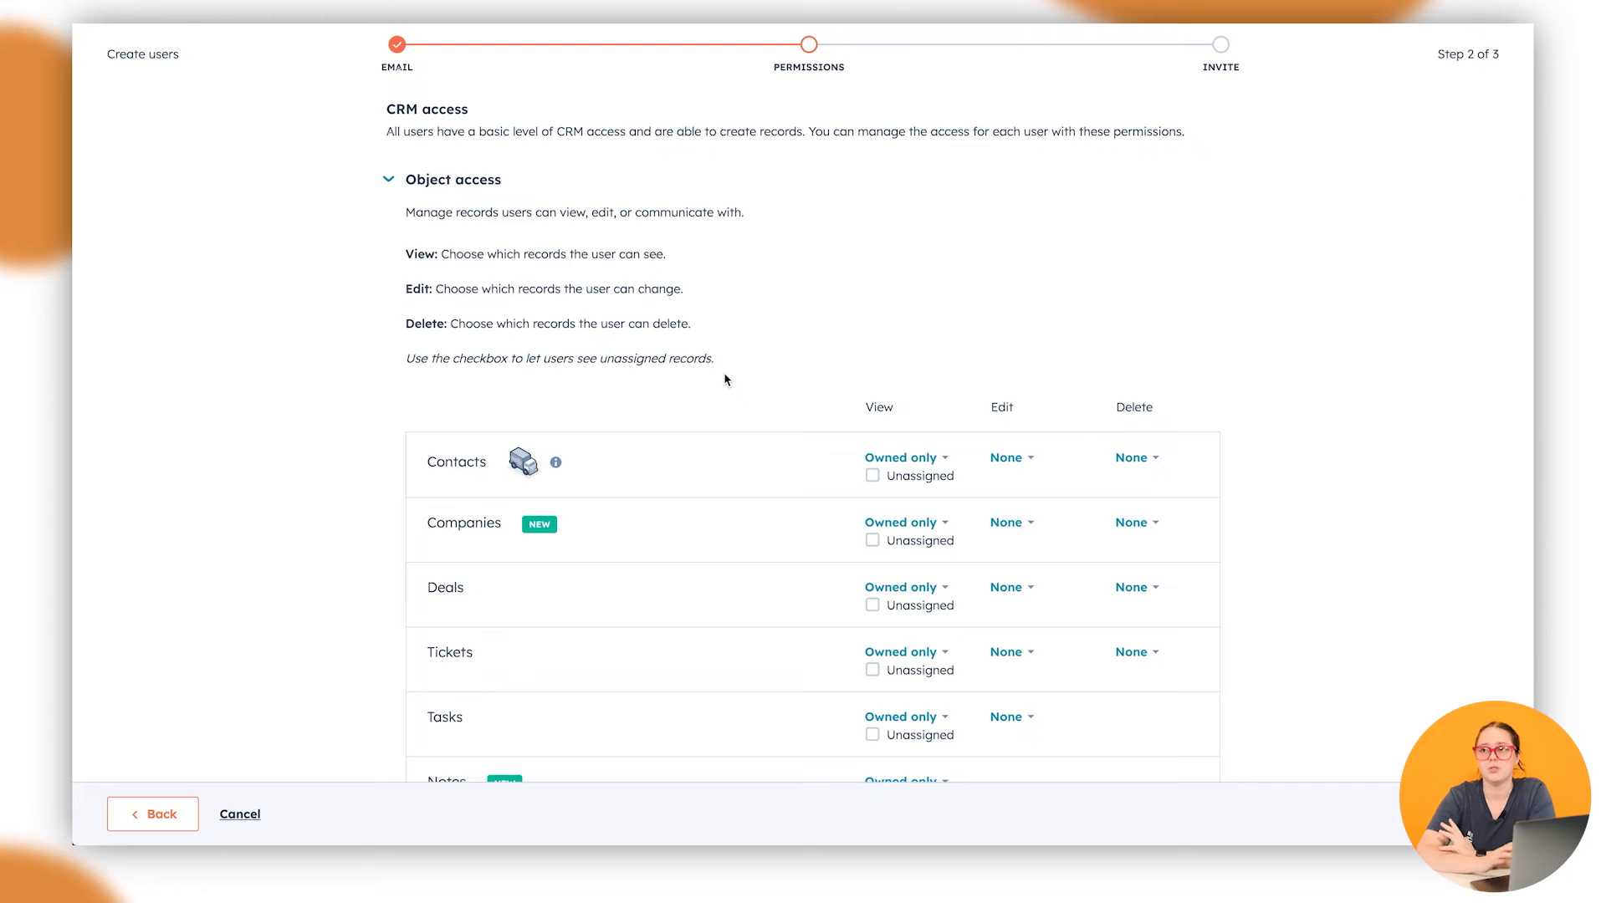
scroll(1190, 463, down, 3)
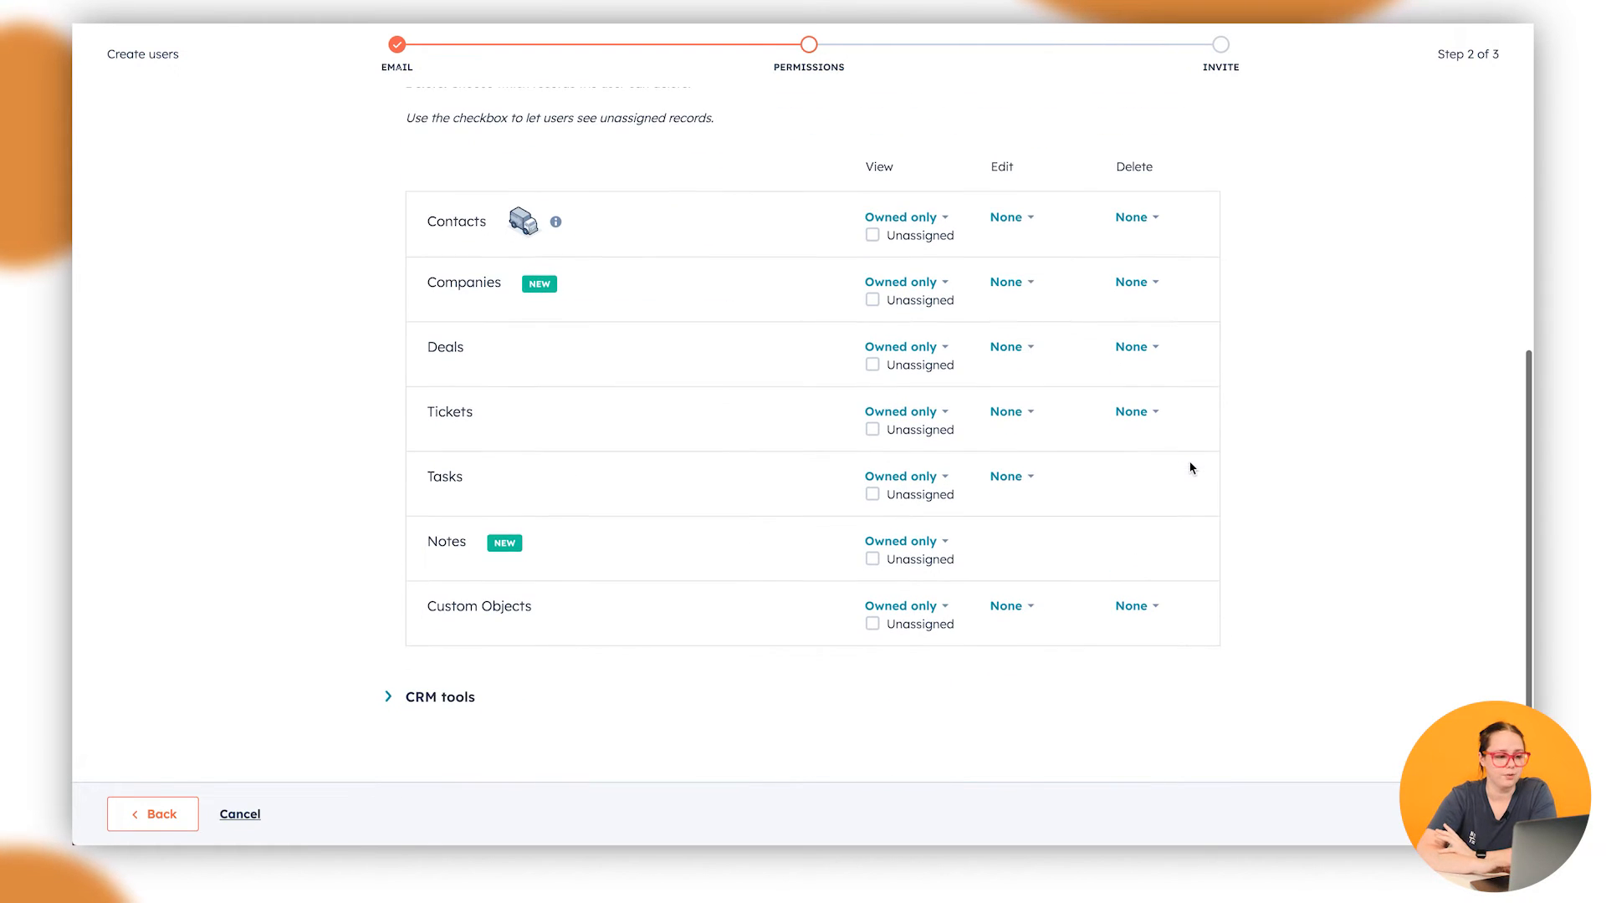
click(160, 814)
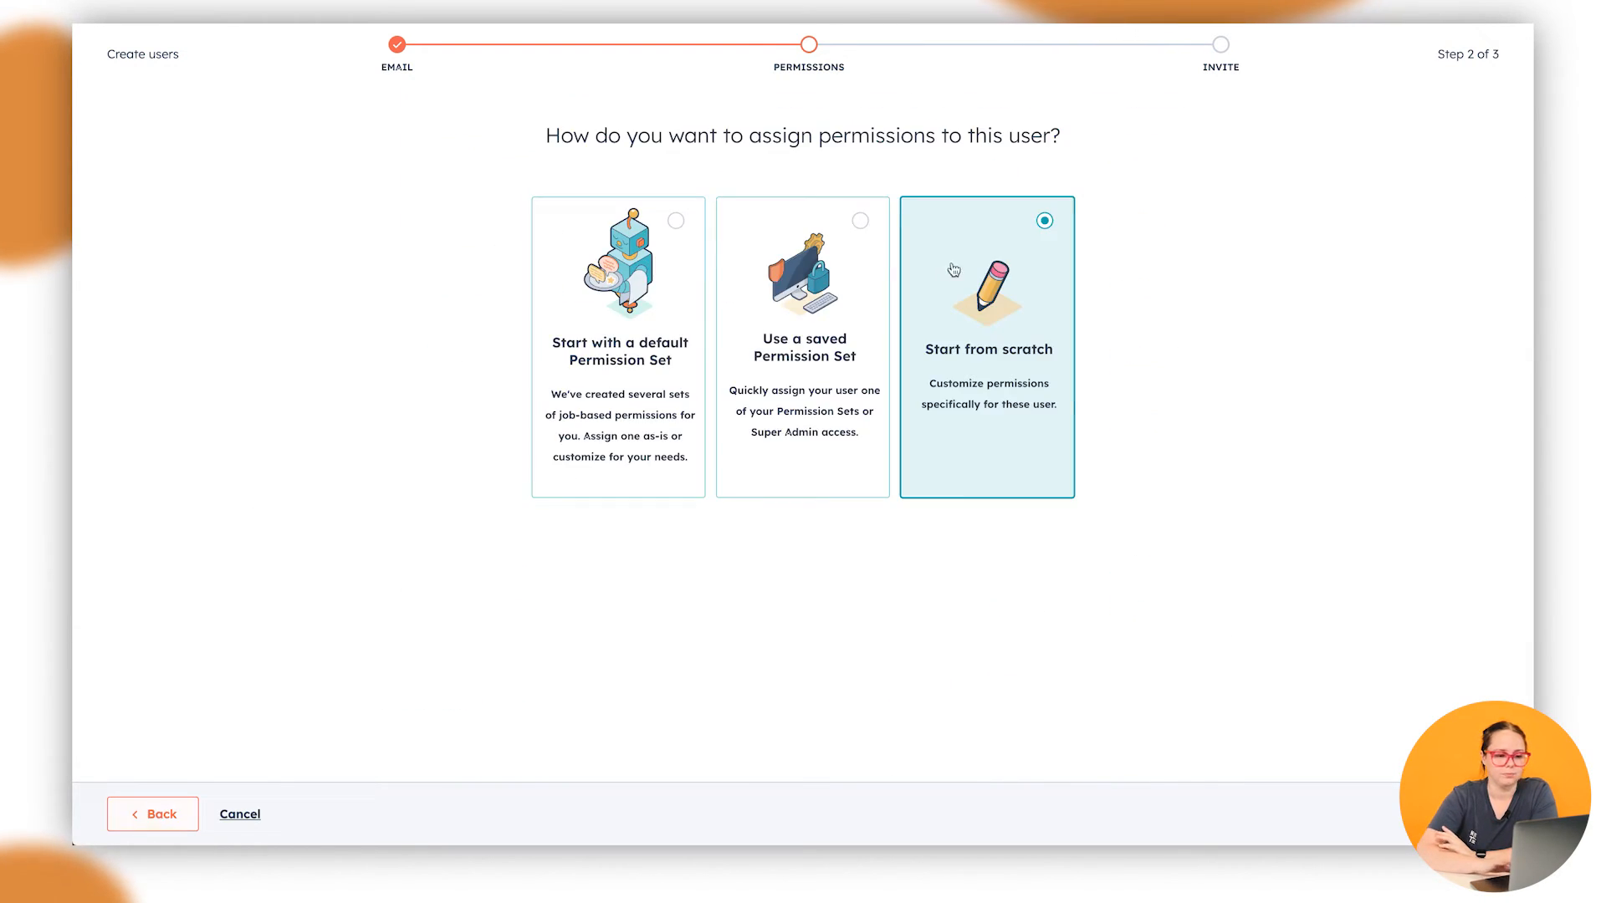
click(771, 330)
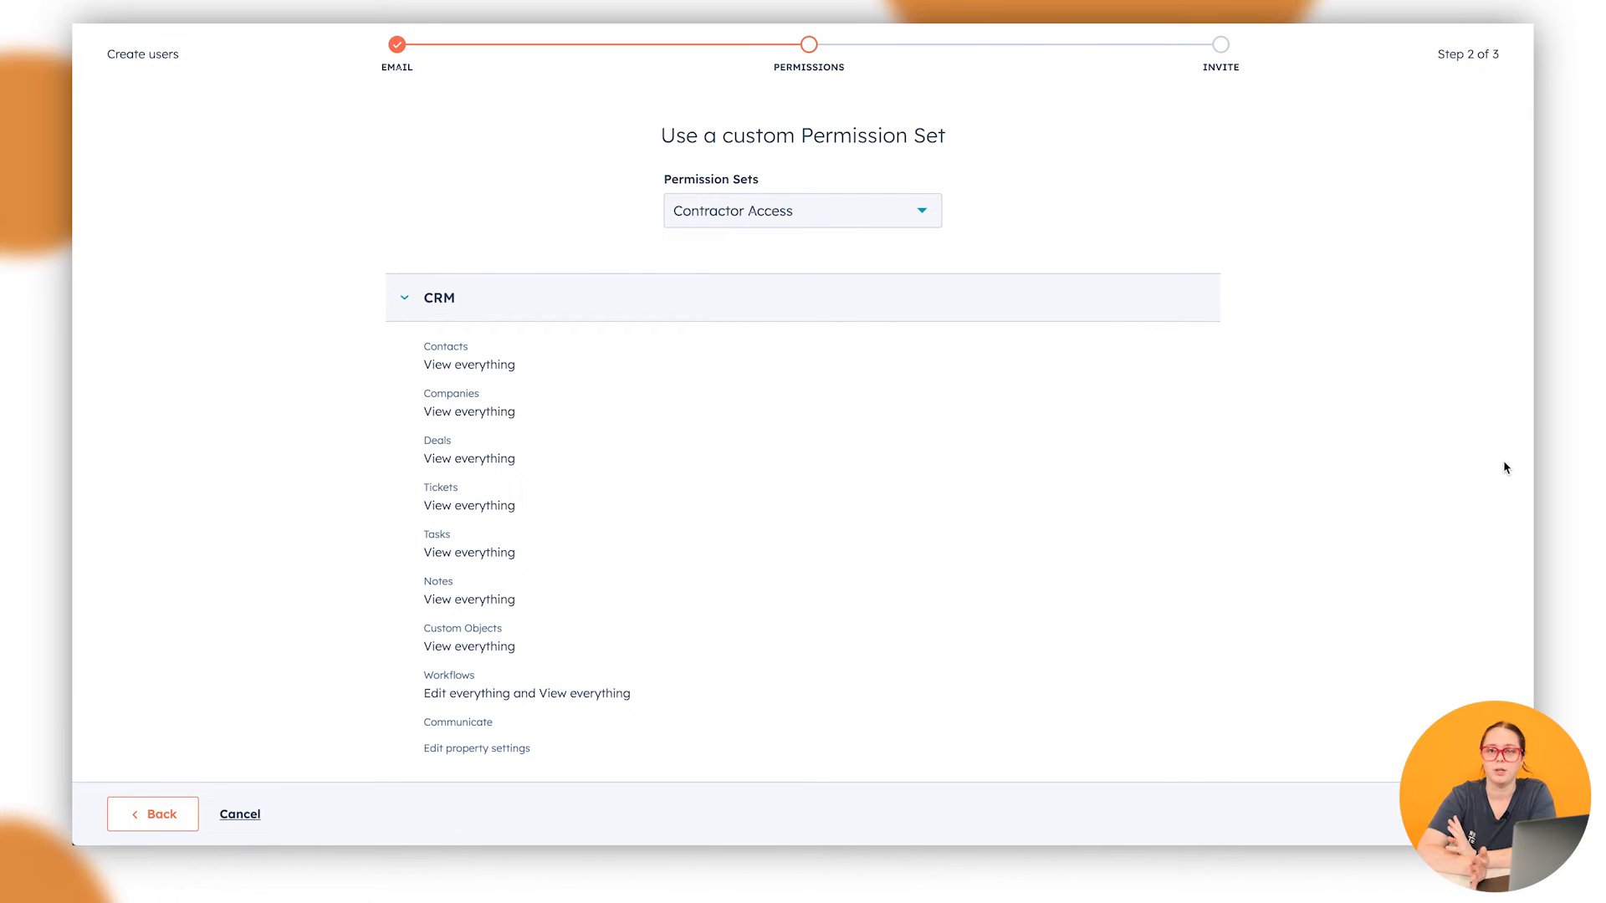
Leave the Contractor Access preview and return to the permission assignment choices
click(140, 818)
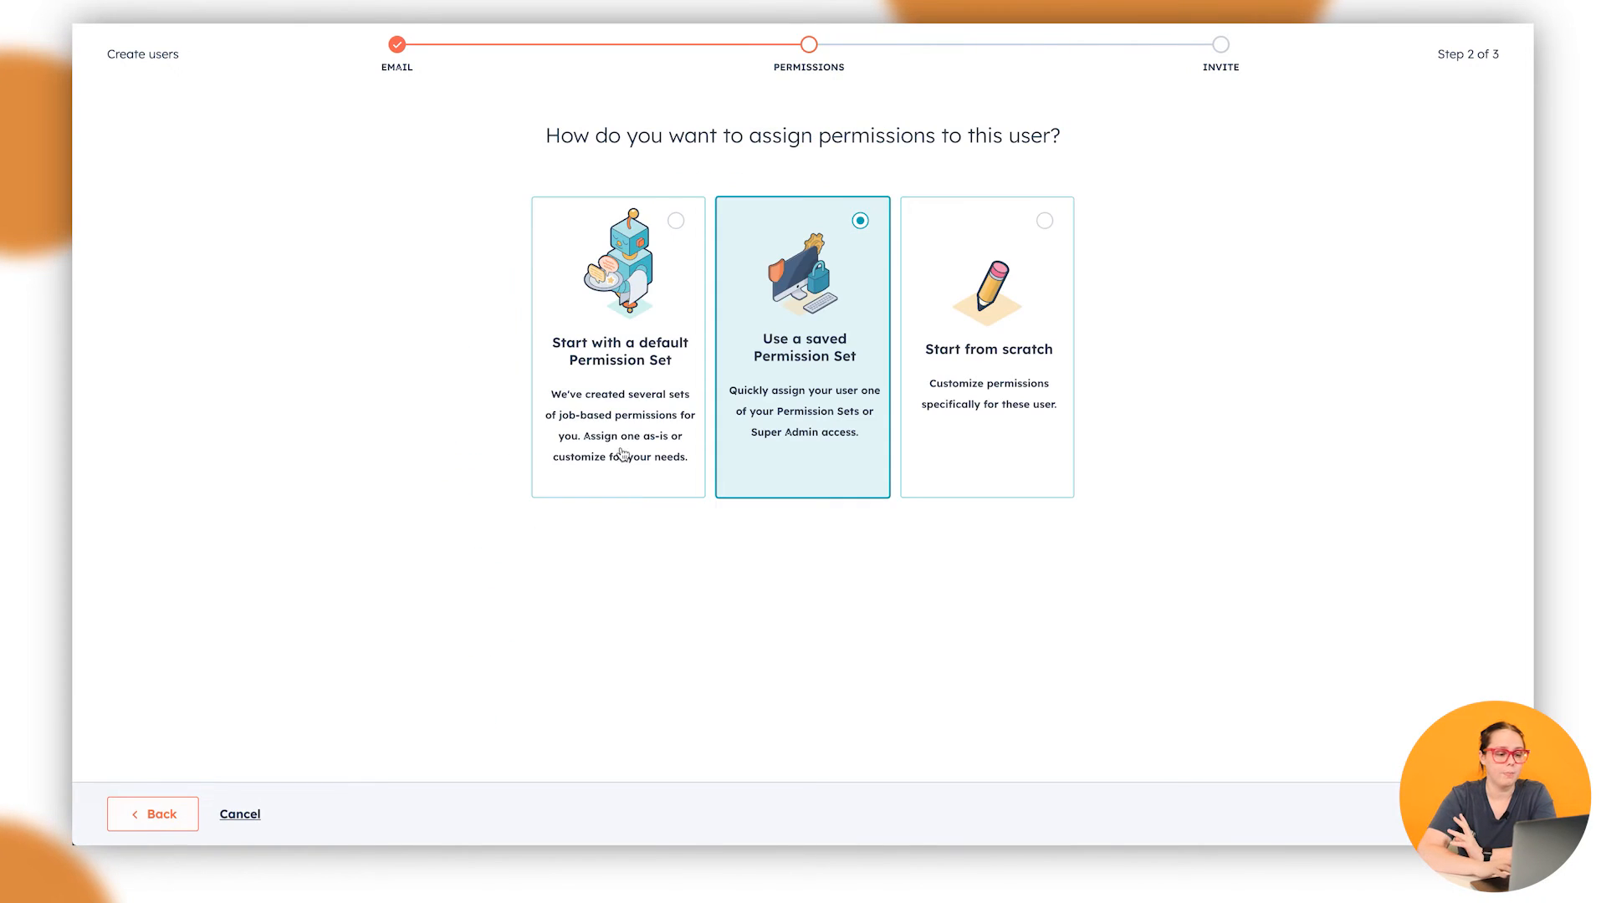
Apply the Marketing manager default template to both users and review its Contacts and Companies access
click(619, 427)
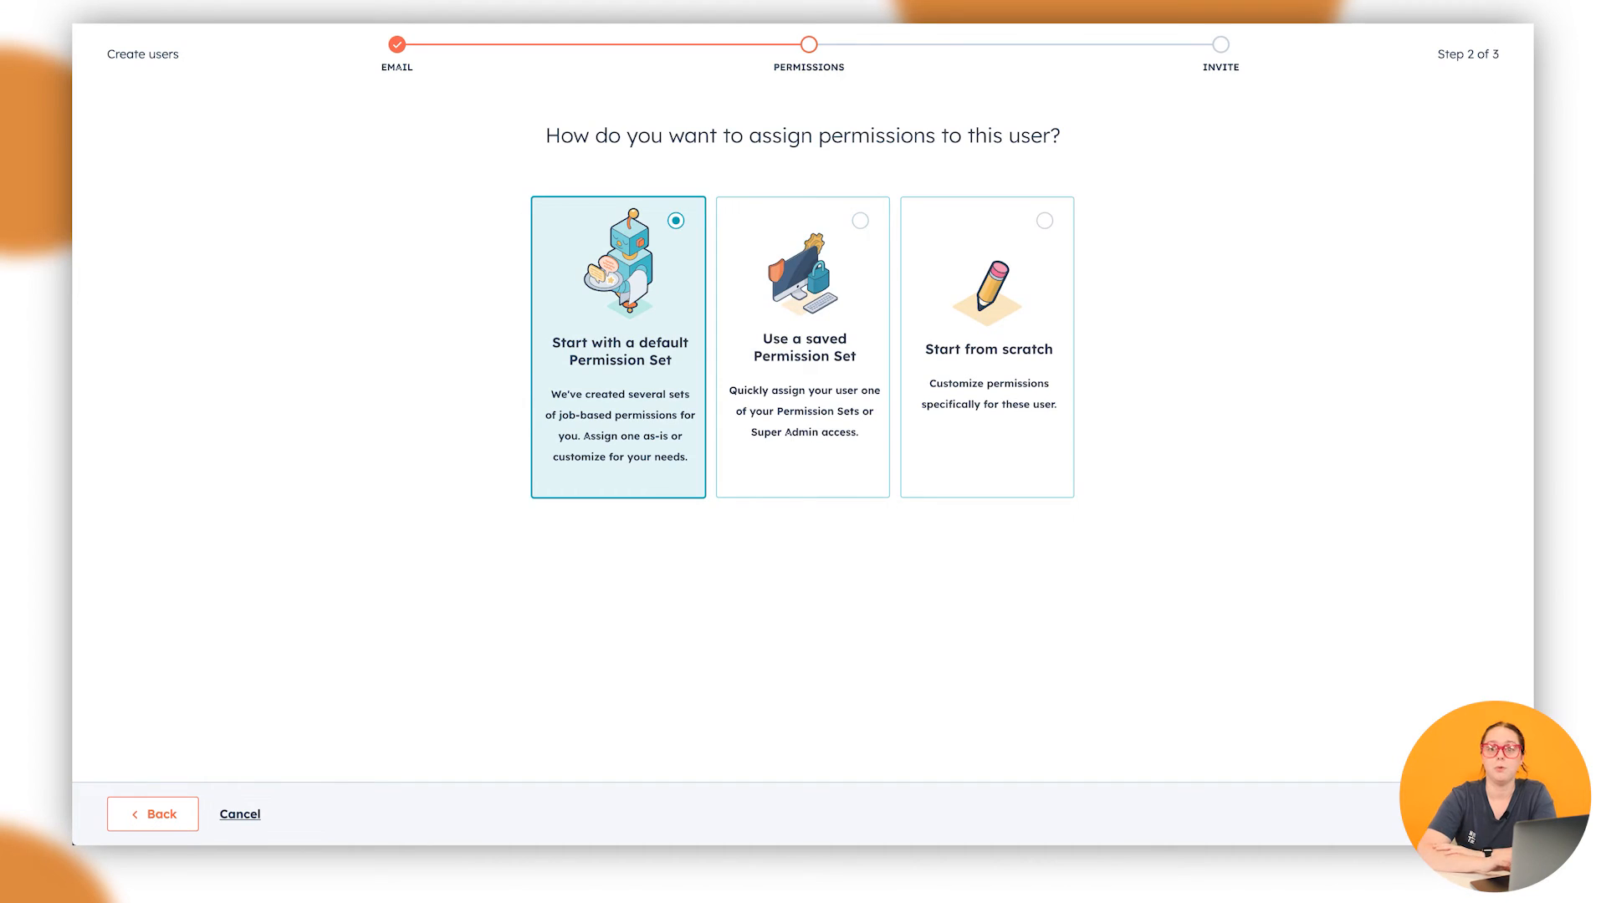
click(1453, 814)
click(866, 258)
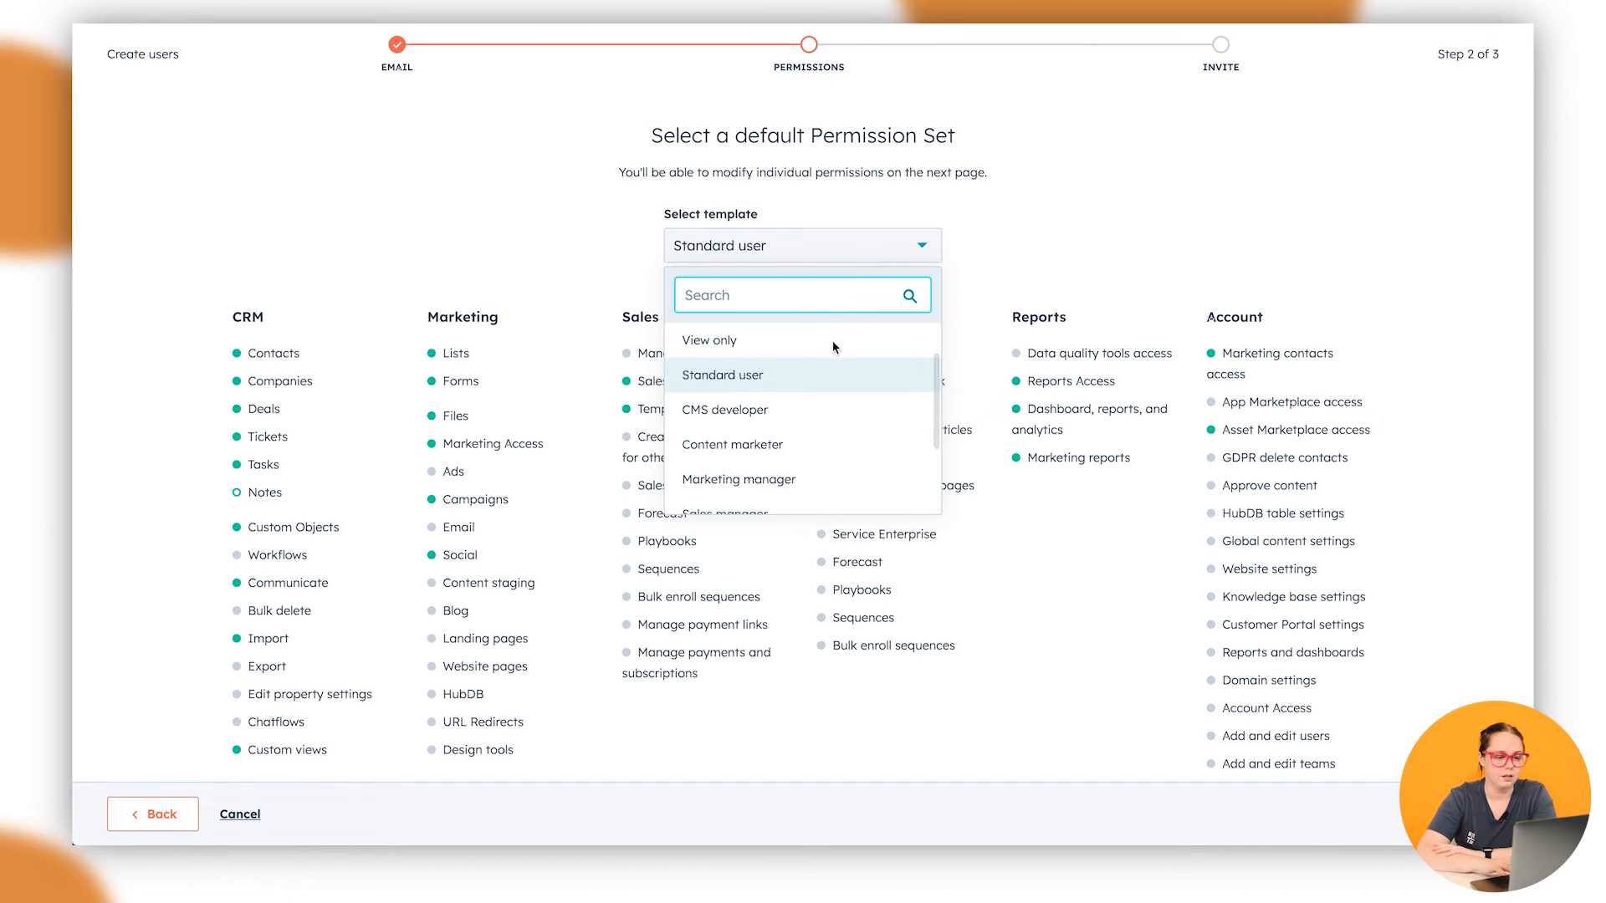
scroll(830, 372, down, 1)
scroll(828, 374, down, 1)
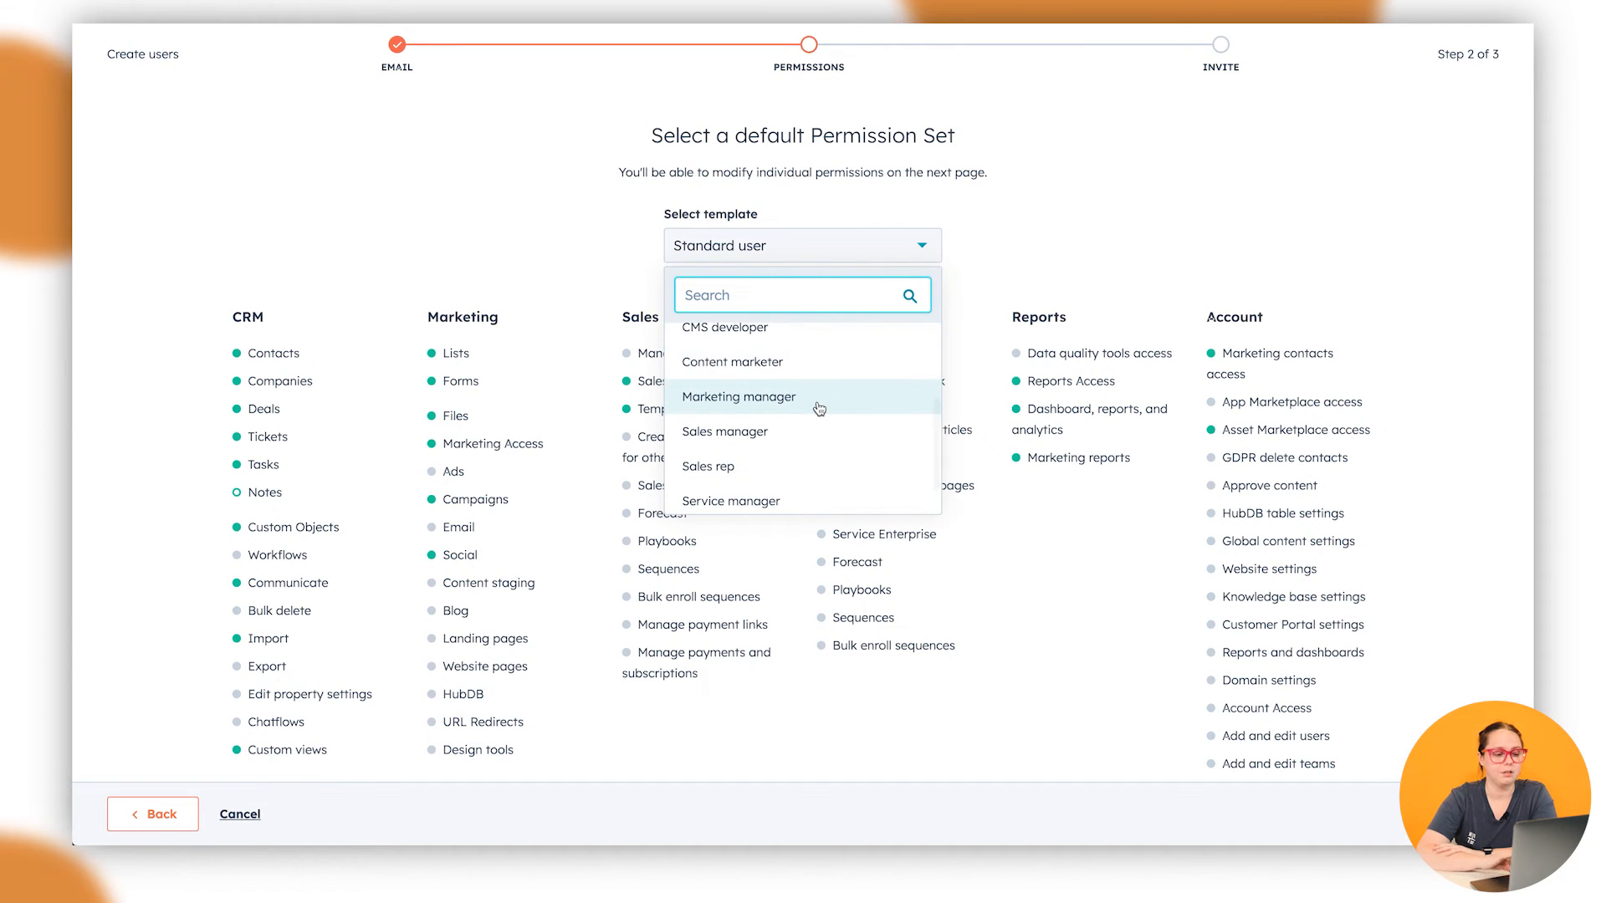
click(819, 404)
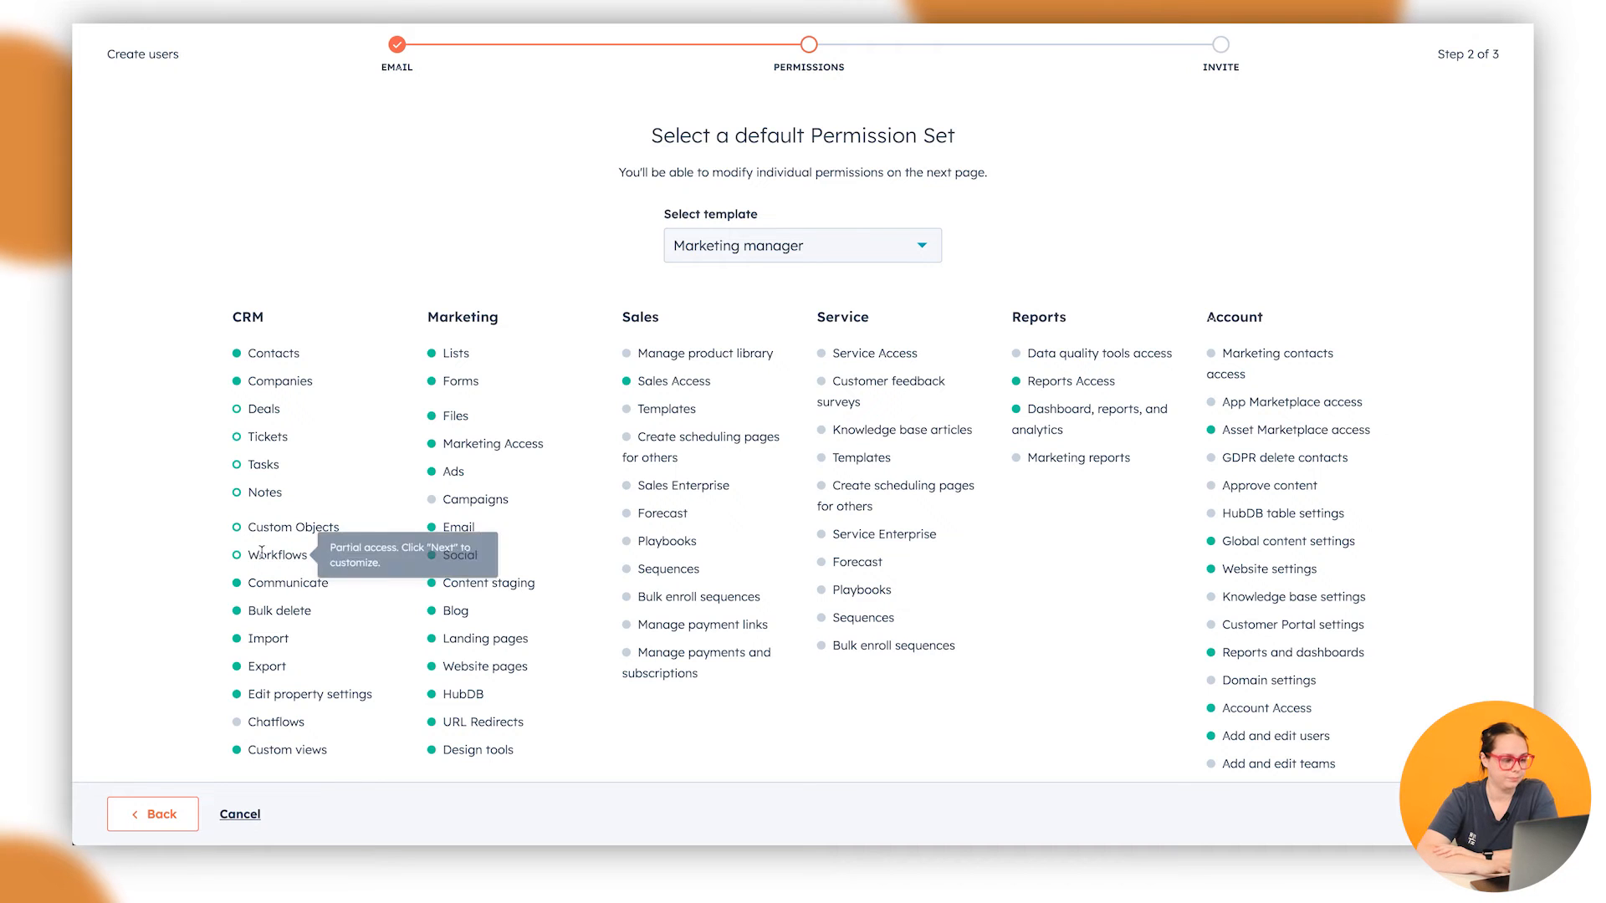
scroll(520, 318, down, 1)
mouse_move(268, 382)
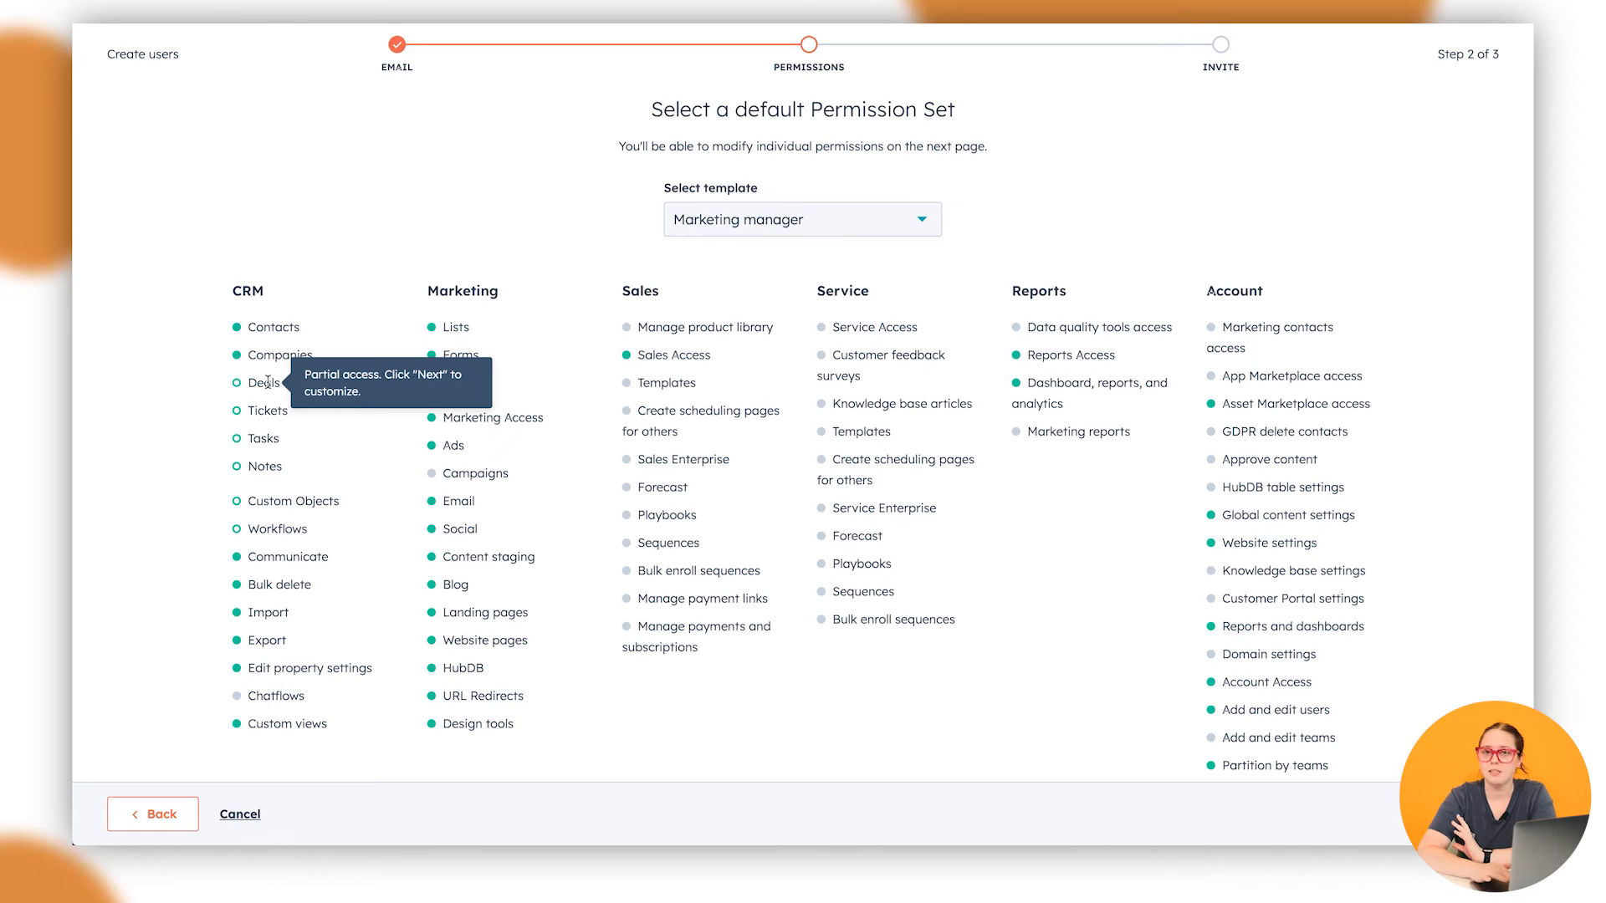
mouse_move(295, 522)
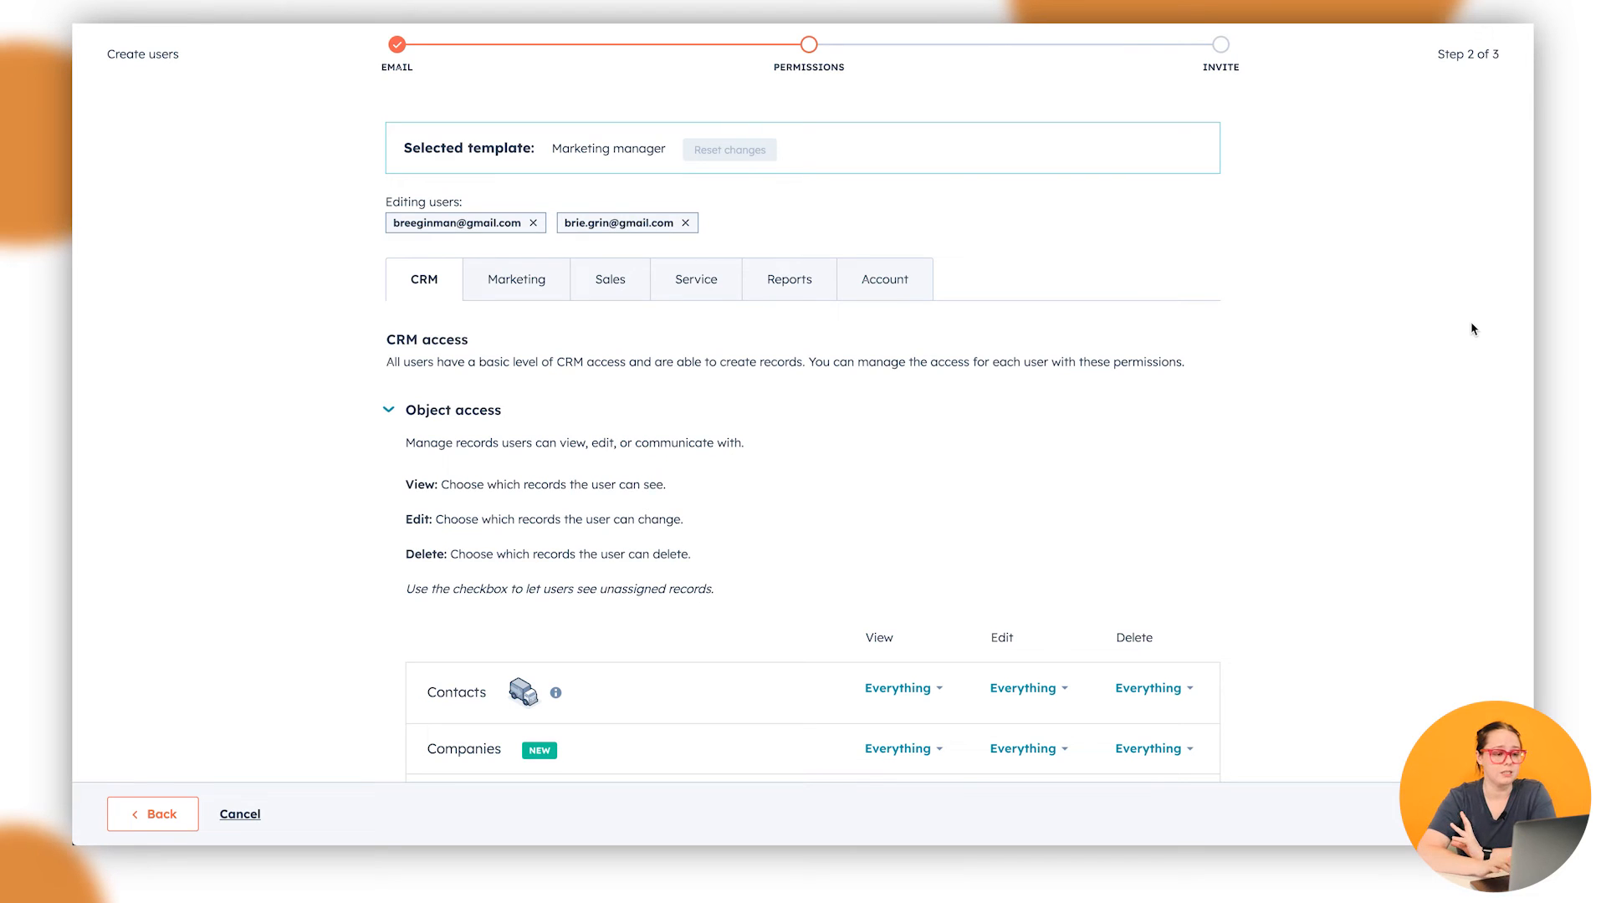
scroll(785, 460, down, 1)
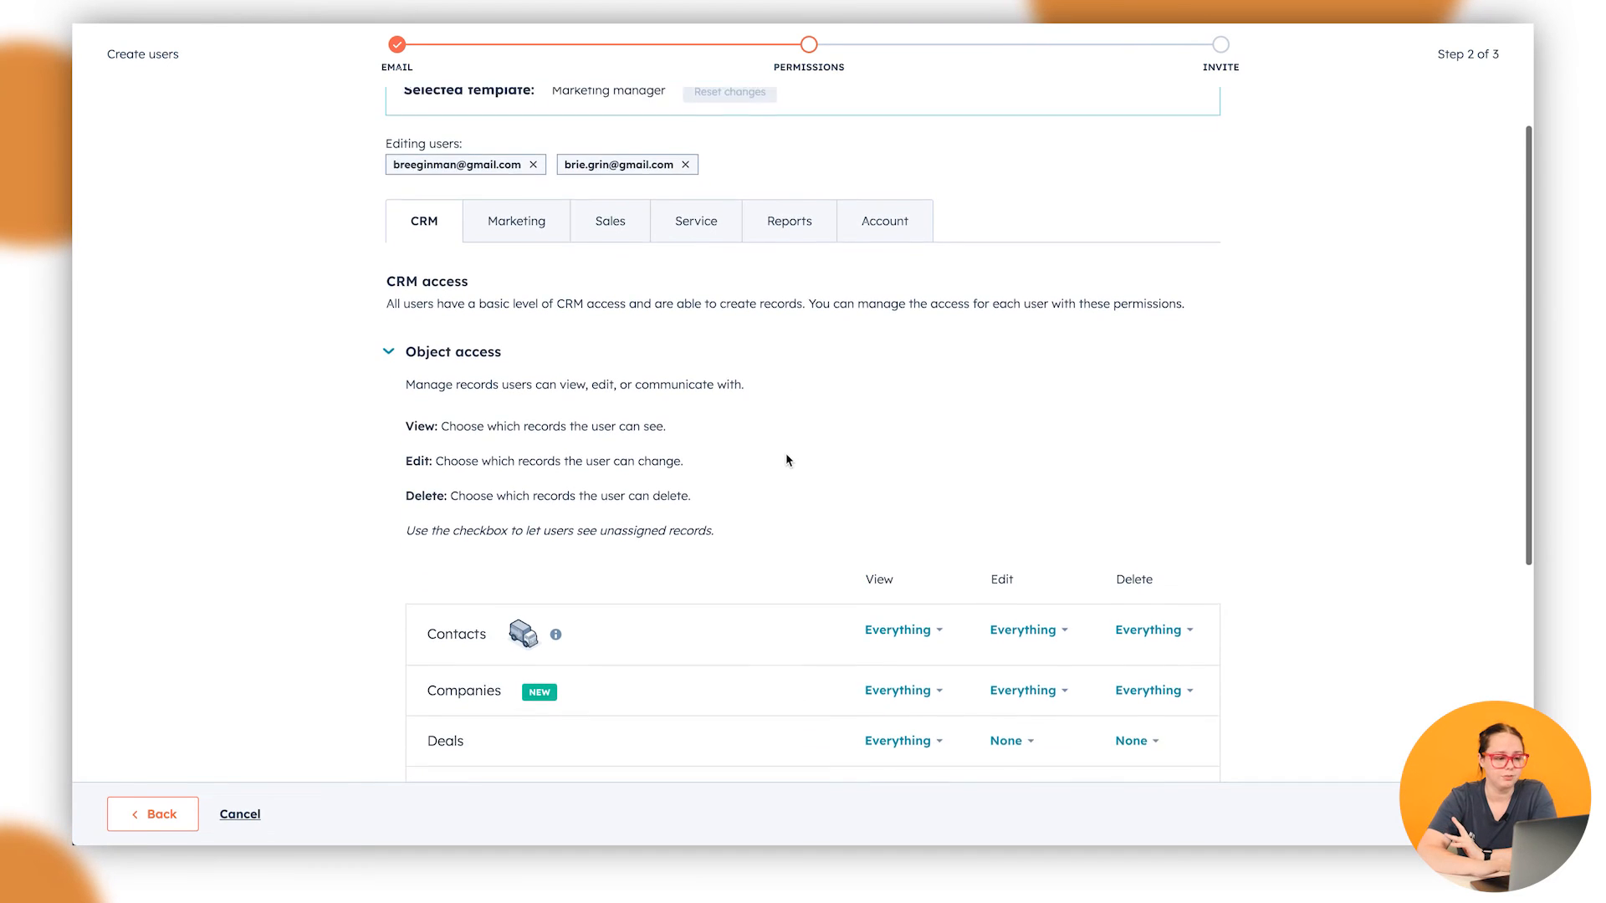
scroll(1355, 348, down, 4)
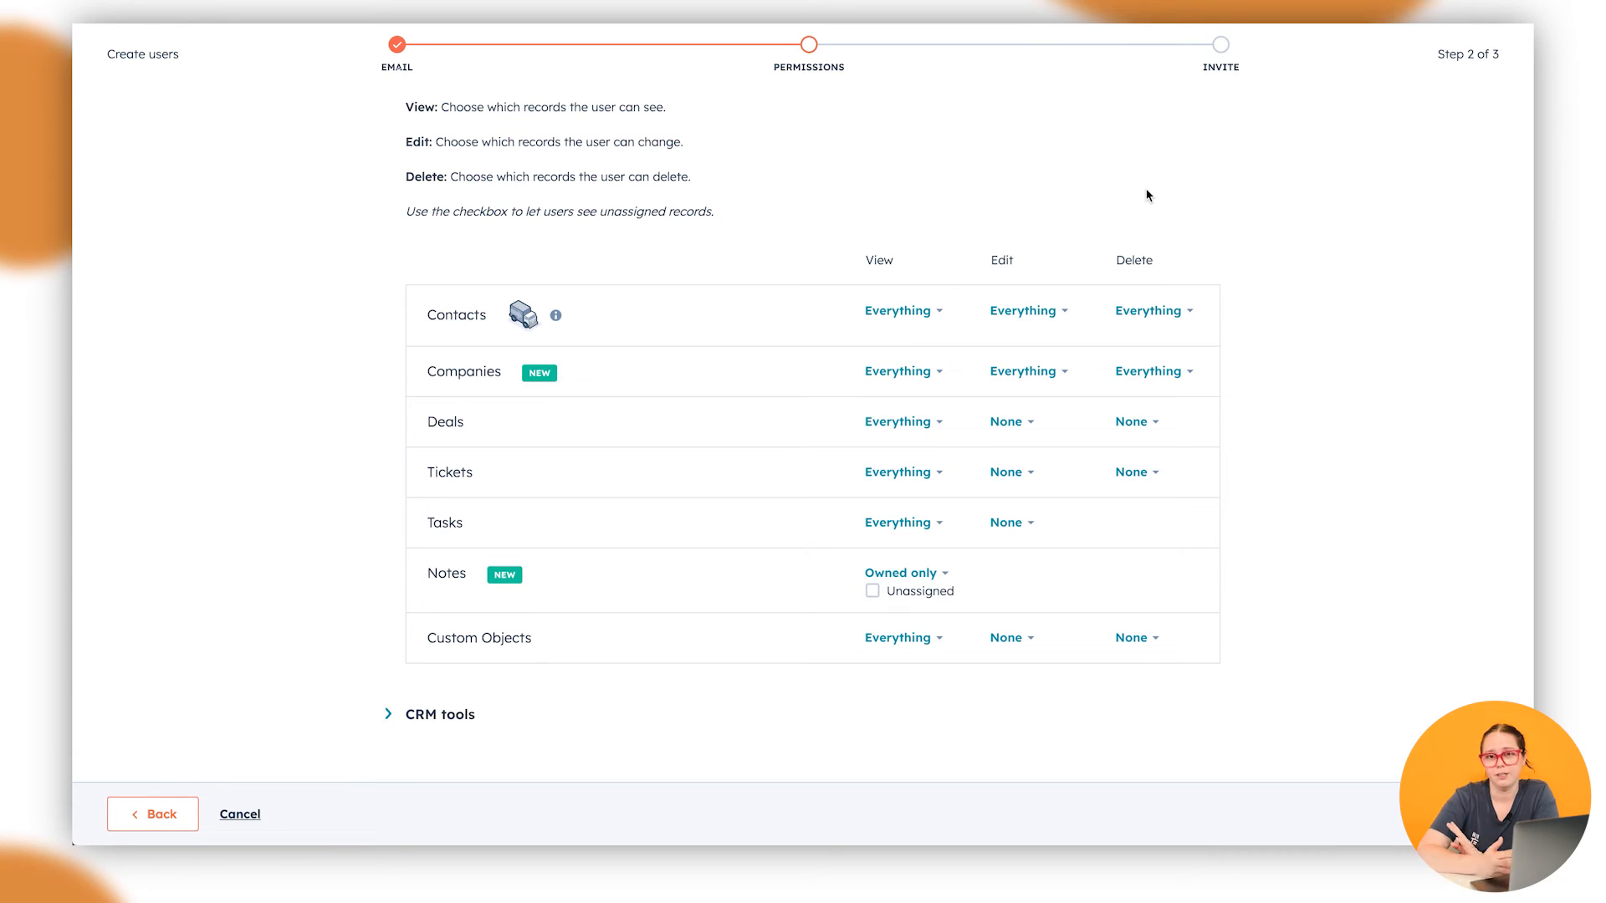
scroll(1145, 204, up, 1)
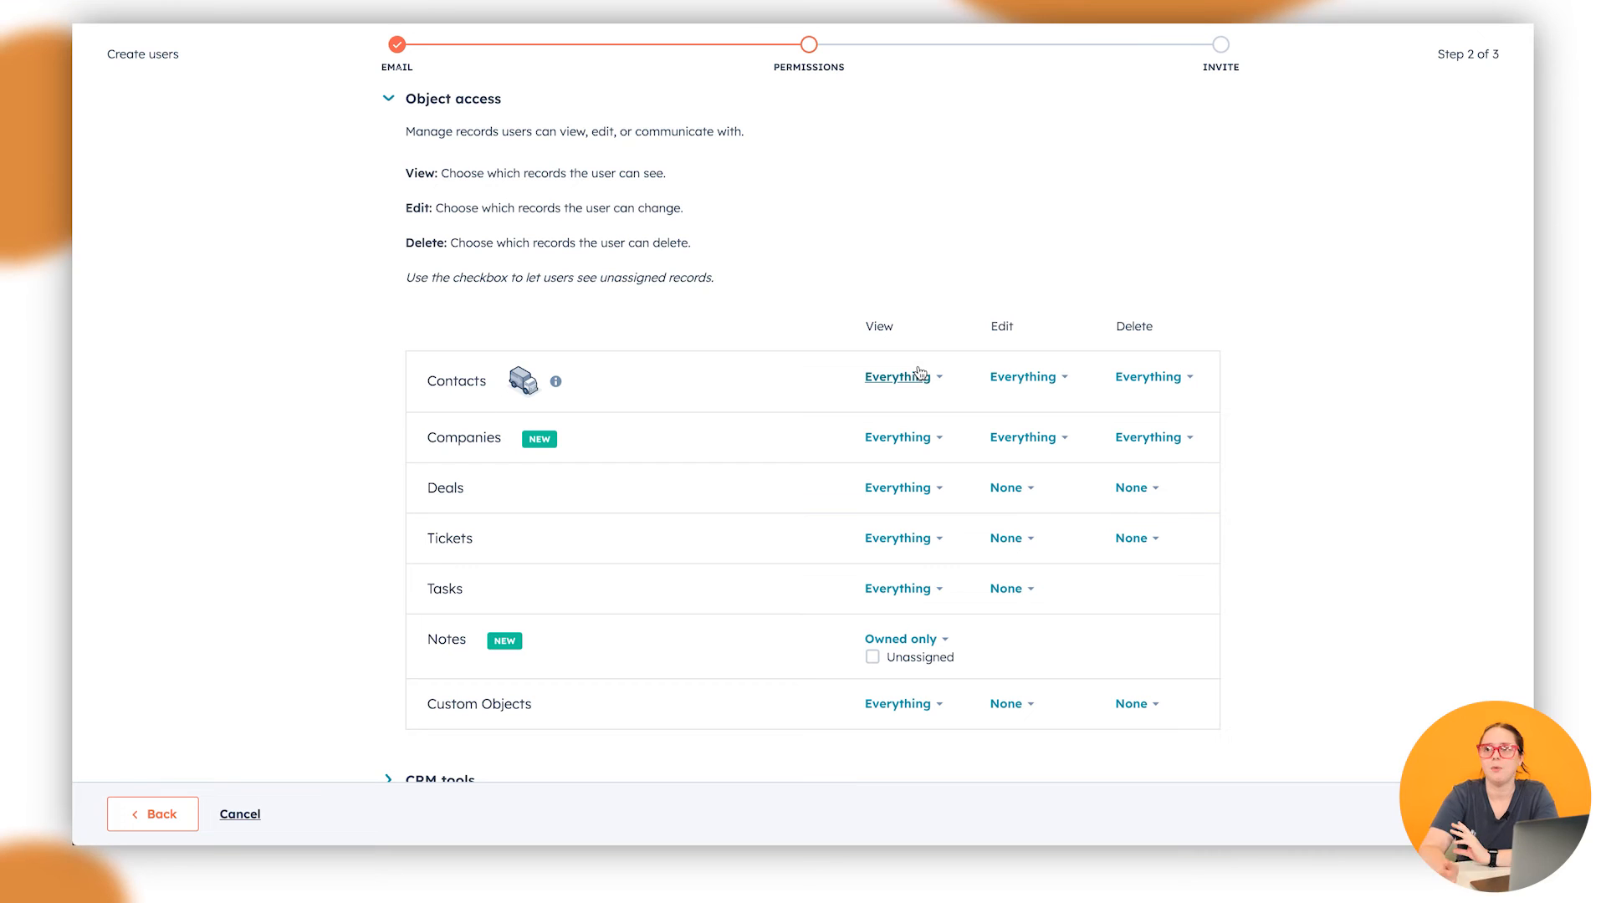
scroll(1180, 467, down, 1)
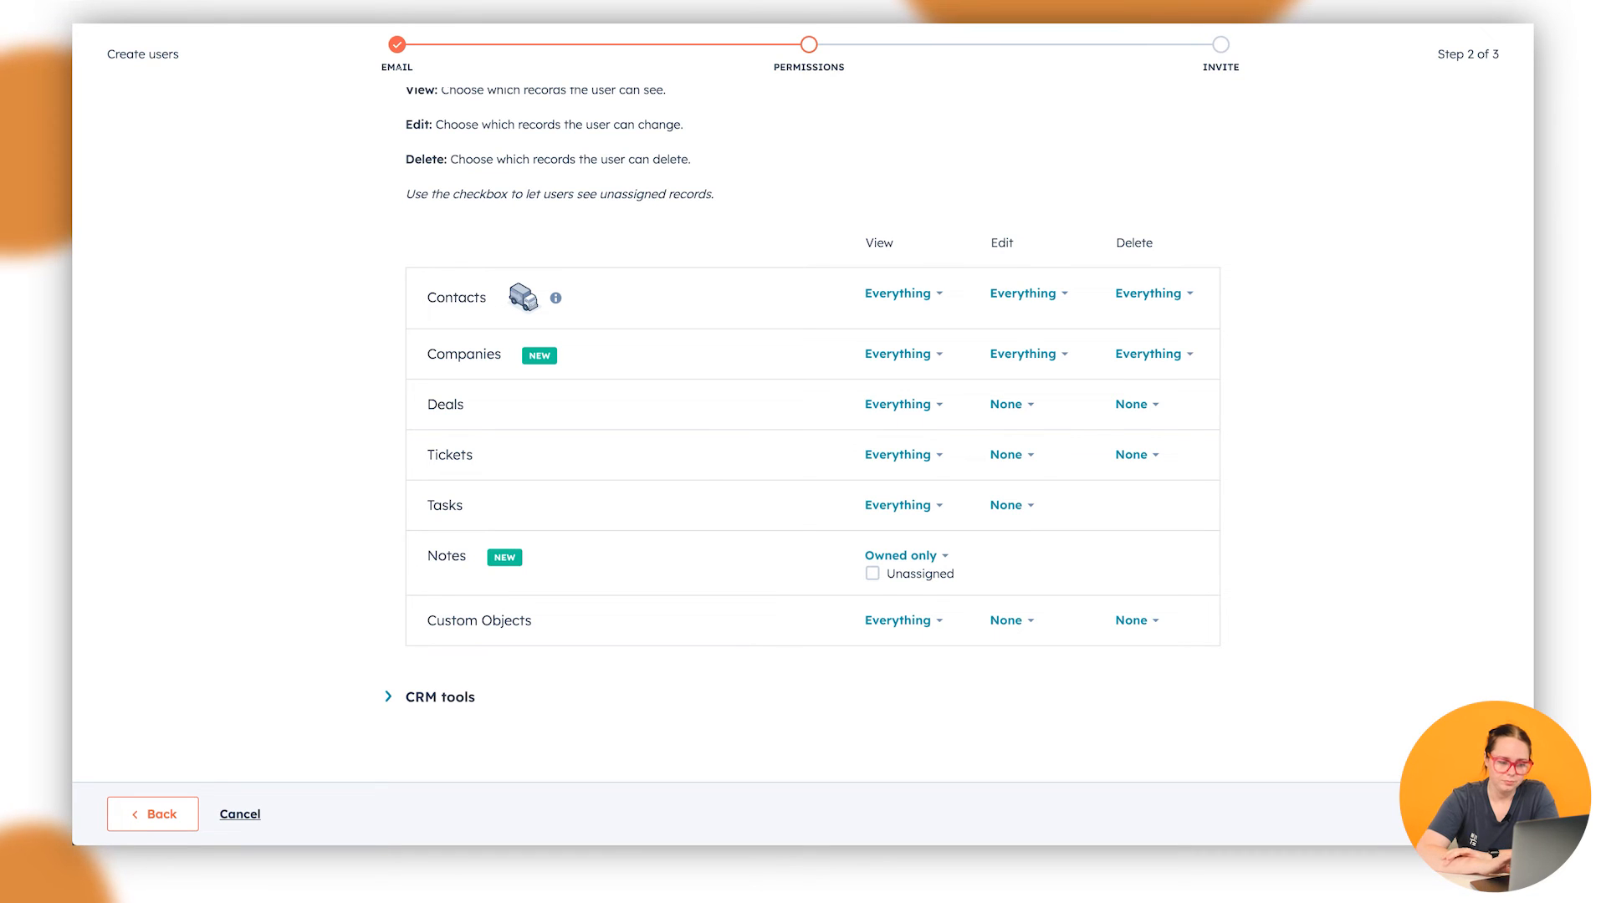
click(1452, 814)
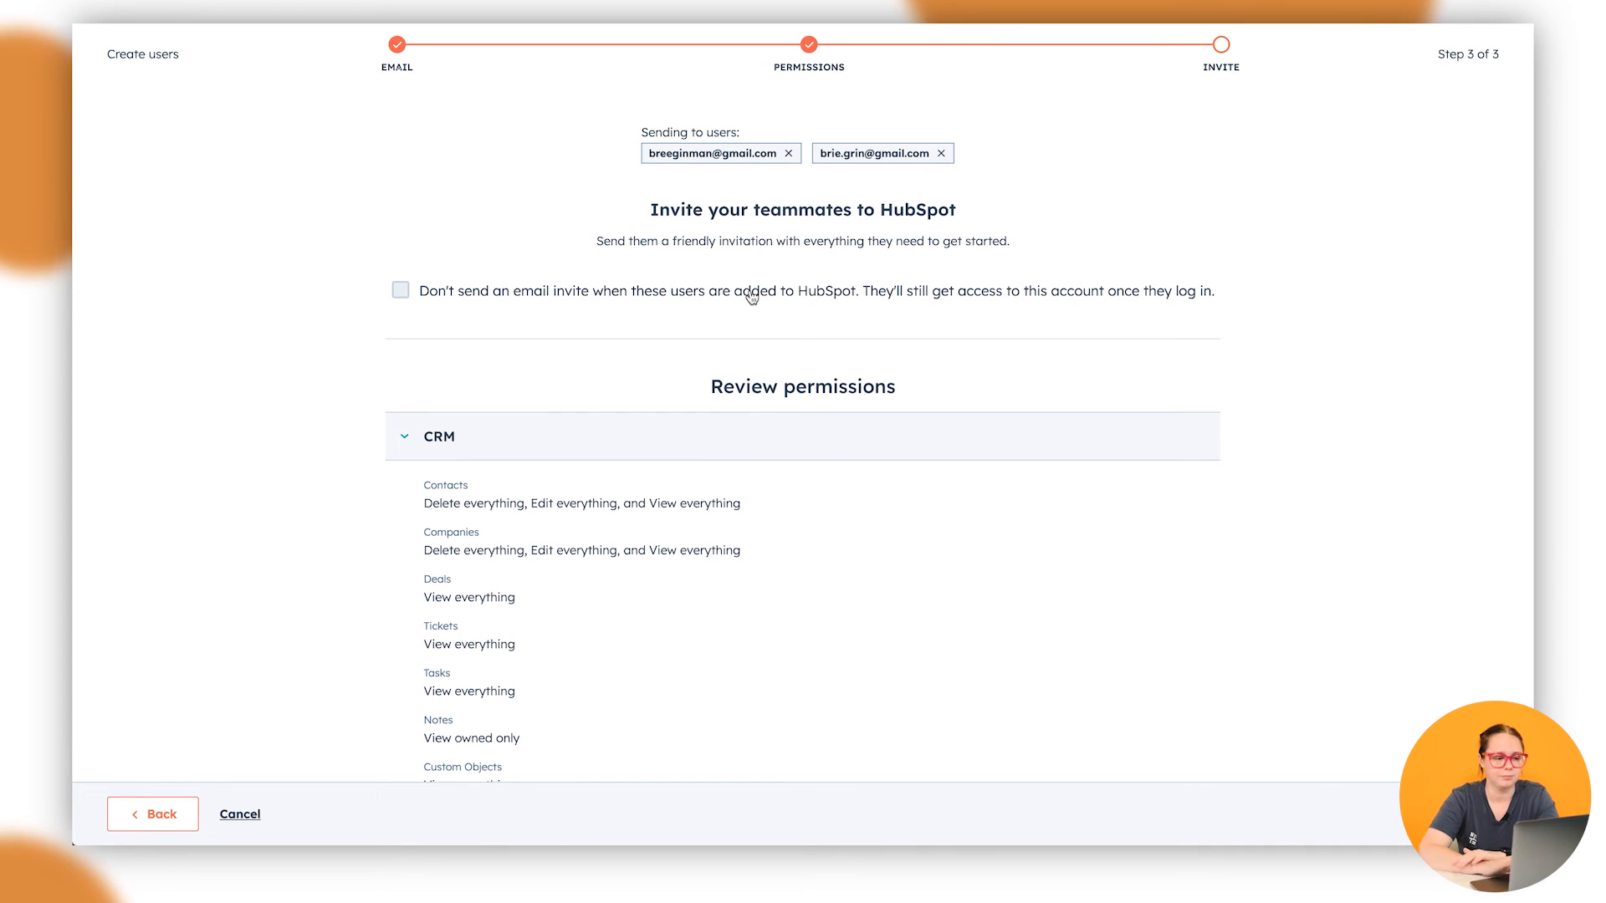
Scroll through the Review permissions summary on the Invite step
scroll(1302, 487, down, 3)
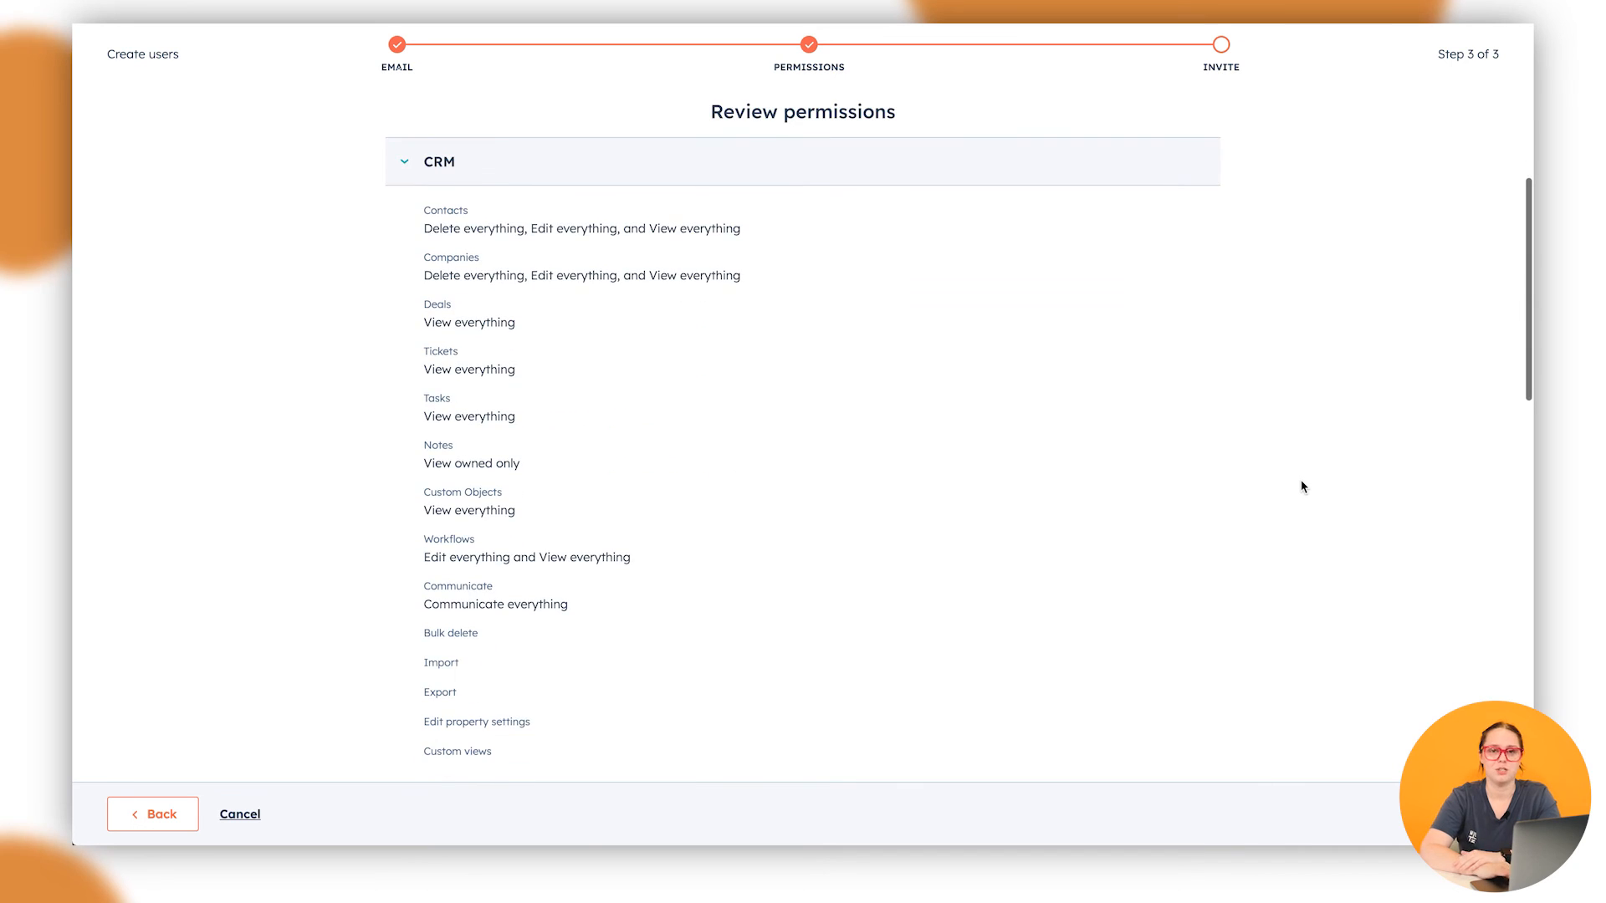
scroll(1302, 486, down, 10)
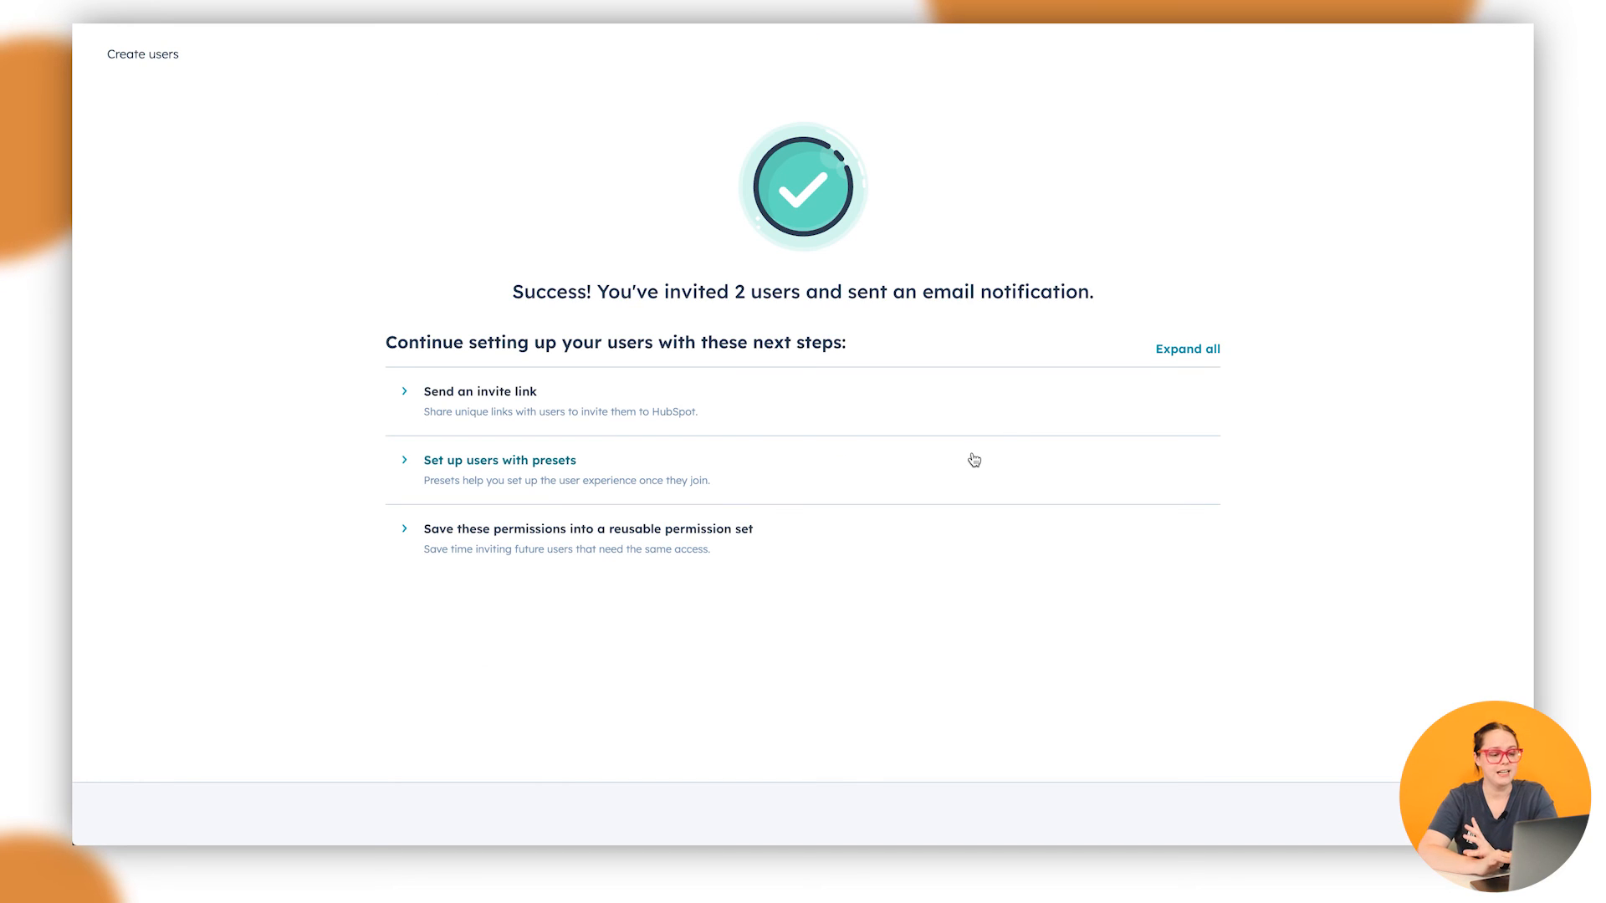
Highlight the success message confirming 2 users were invited, then clear the selection
triple_click(724, 292)
click(724, 293)
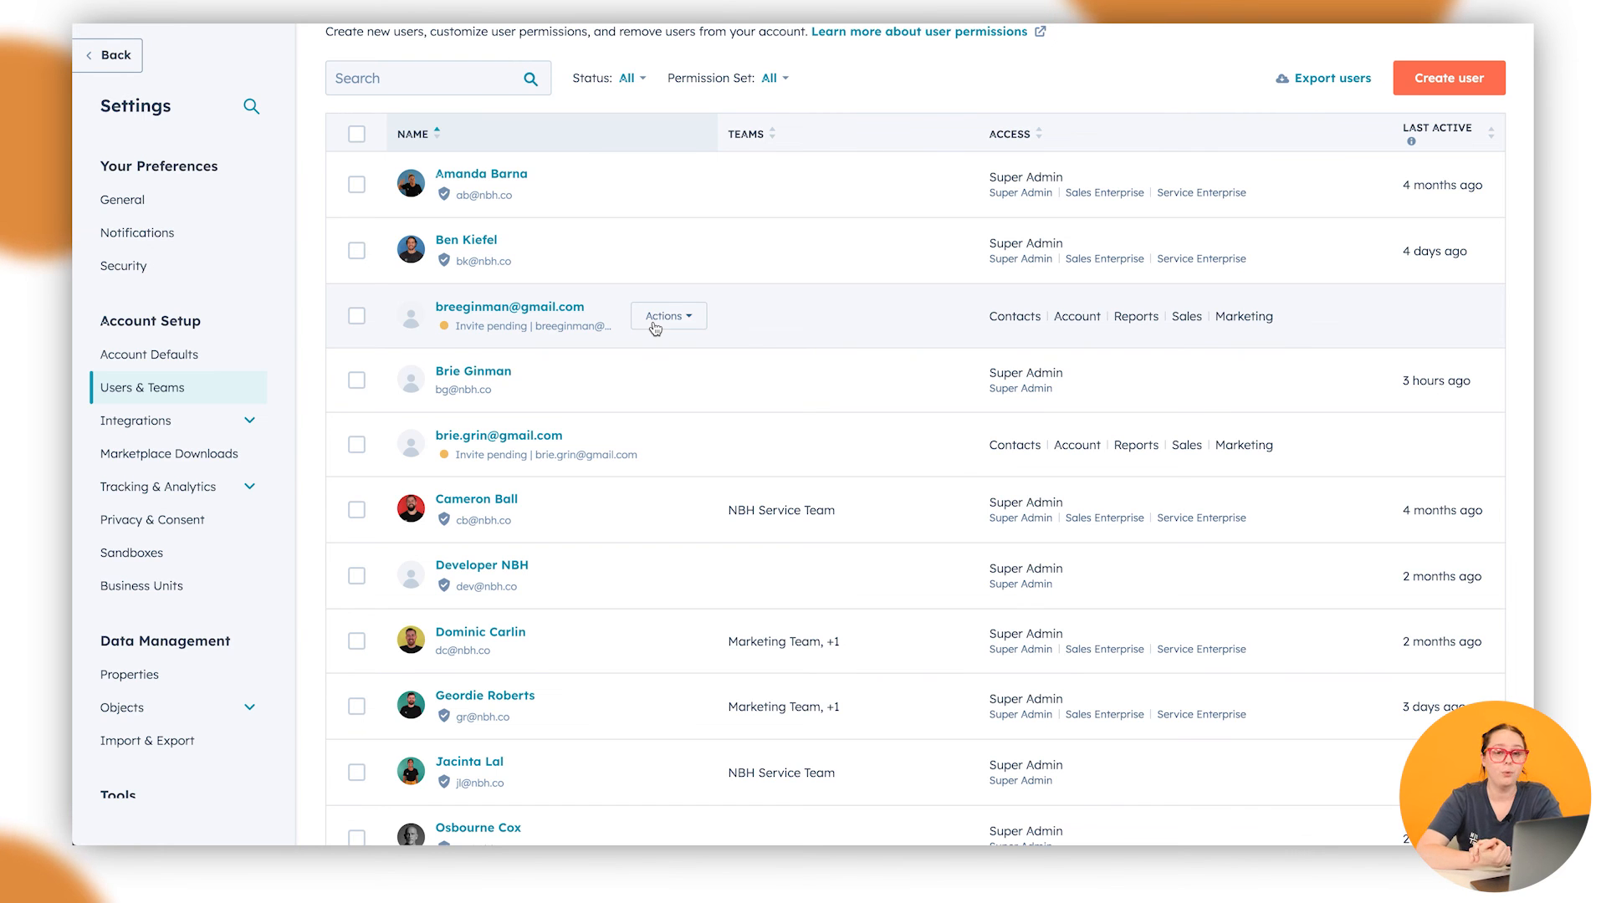
Show the Actions menu for the first invite-pending user in the list
scroll(1034, 368, up, 1)
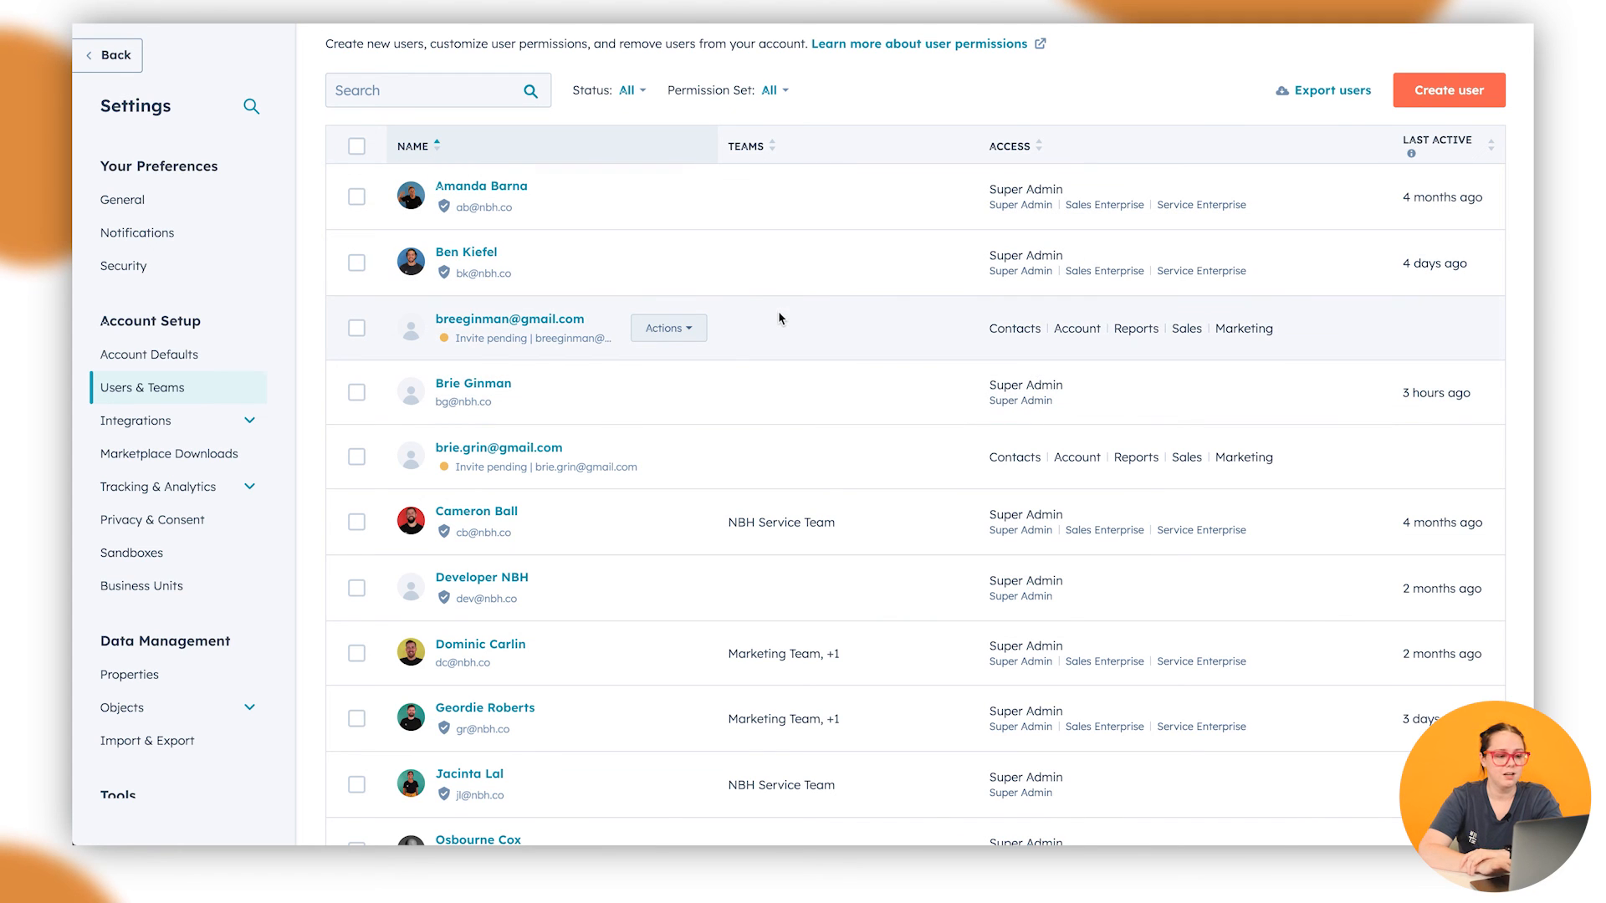
click(693, 330)
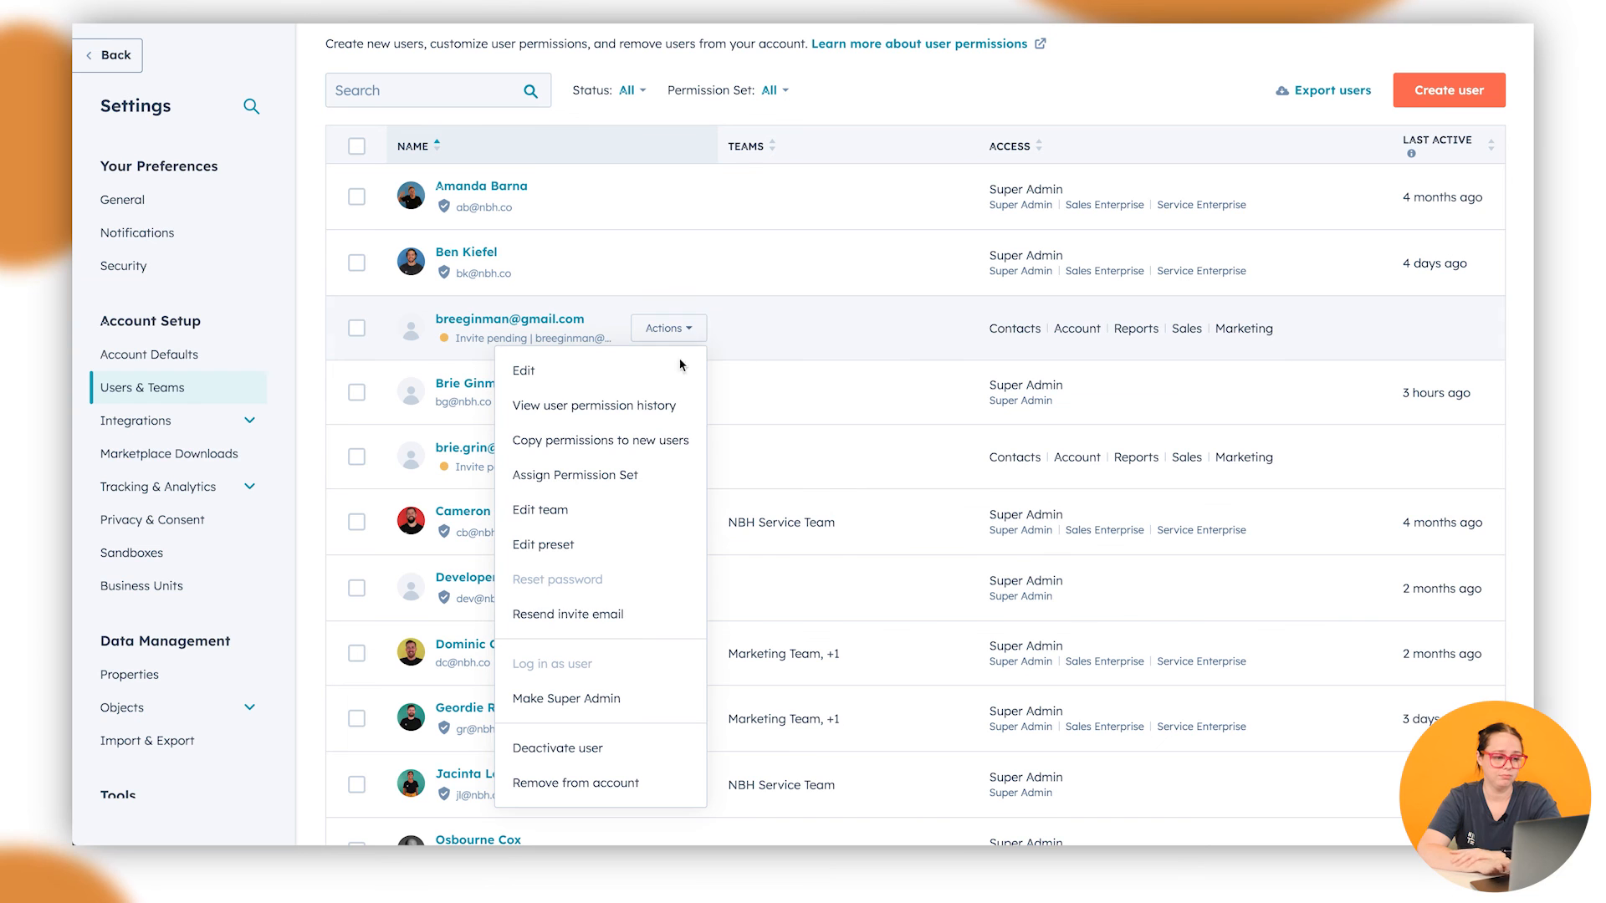